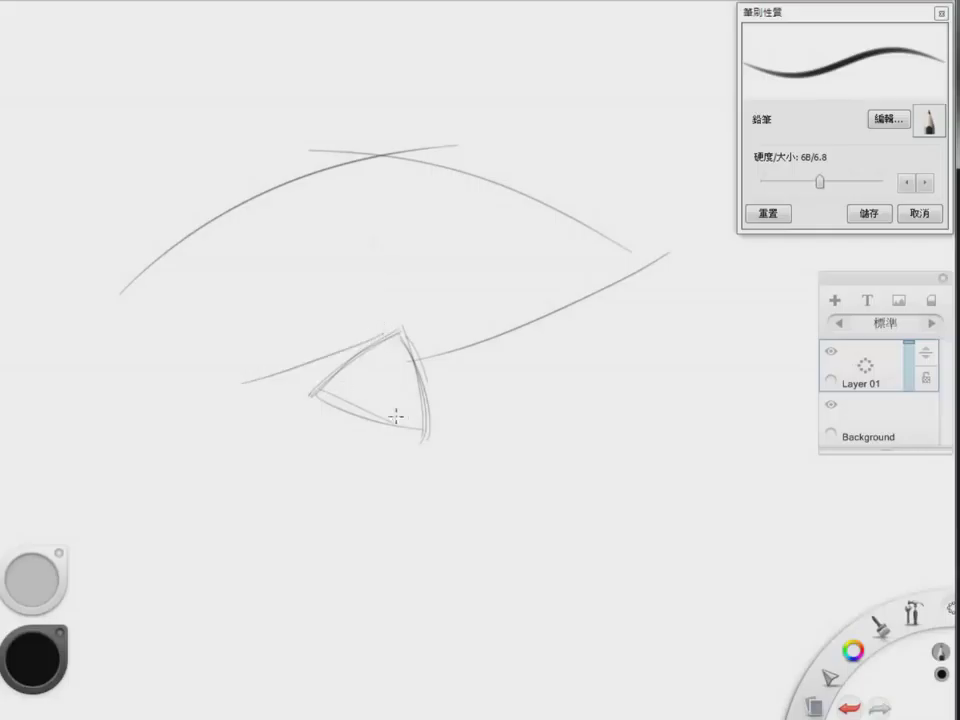
- Sketch the front visor outline in pencil, running from the dome's front end down to its pointed lower tip
drag(118, 490, 185, 585)
drag(183, 601, 250, 478)
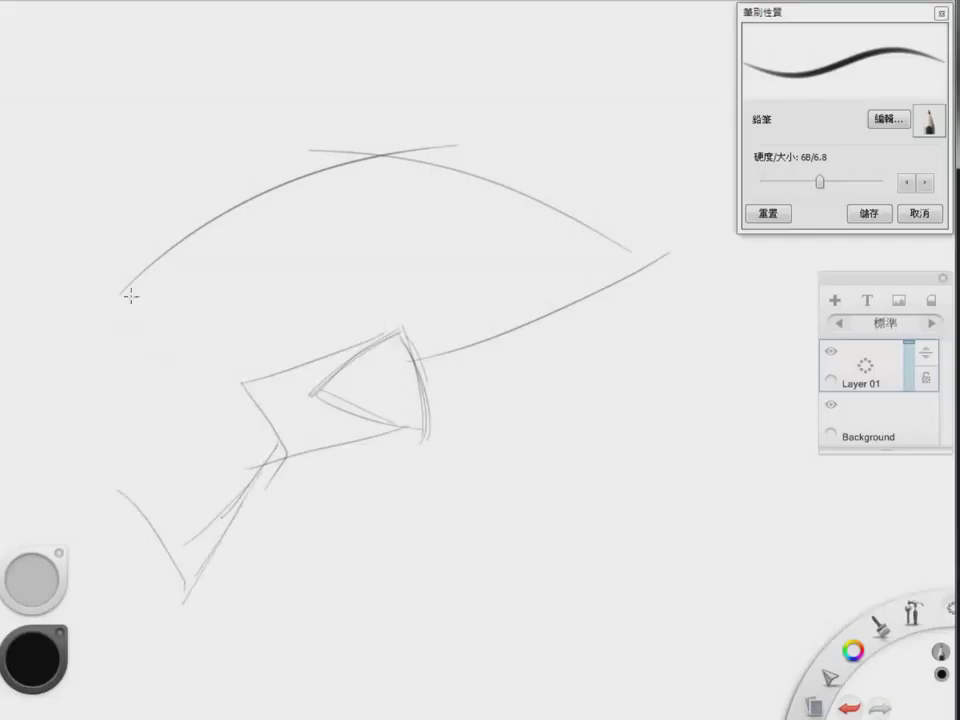
drag(122, 300, 204, 364)
mouse_move(112, 306)
mouse_down()
mouse_move(117, 384)
mouse_move(124, 478)
mouse_up()
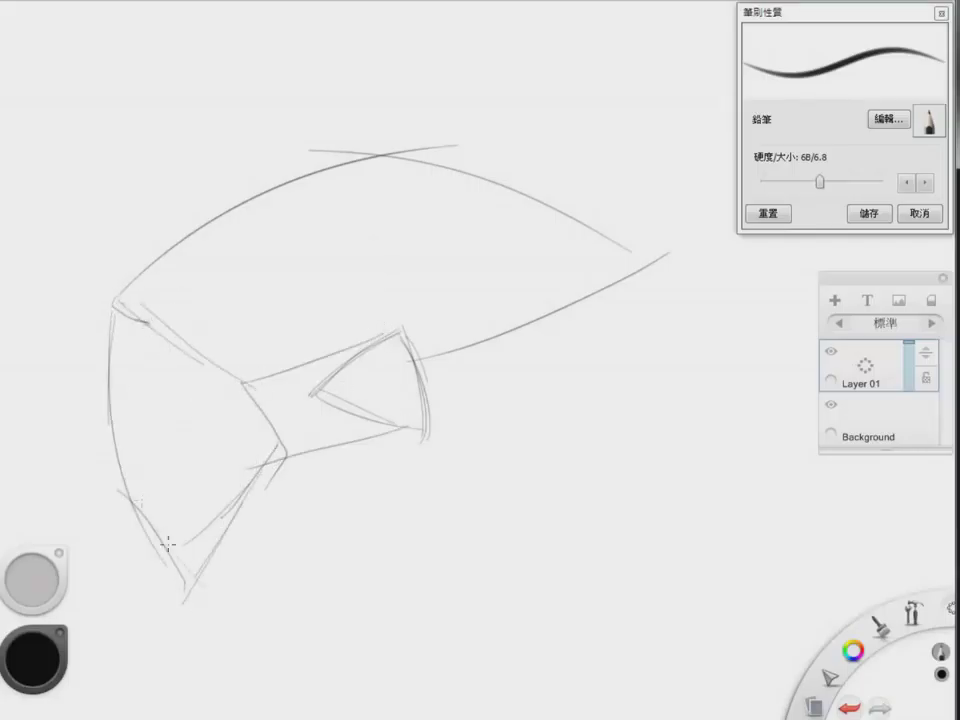
- Sketch the rear shell outline with the arm to the back tip, the cheek edge, the curved bottom edge and the back edge
drag(404, 386, 636, 273)
drag(447, 373, 425, 430)
drag(347, 449, 228, 552)
drag(397, 440, 353, 532)
drag(350, 531, 409, 577)
drag(394, 585, 609, 510)
mouse_move(409, 577)
mouse_down()
mouse_move(476, 543)
mouse_move(625, 510)
mouse_up()
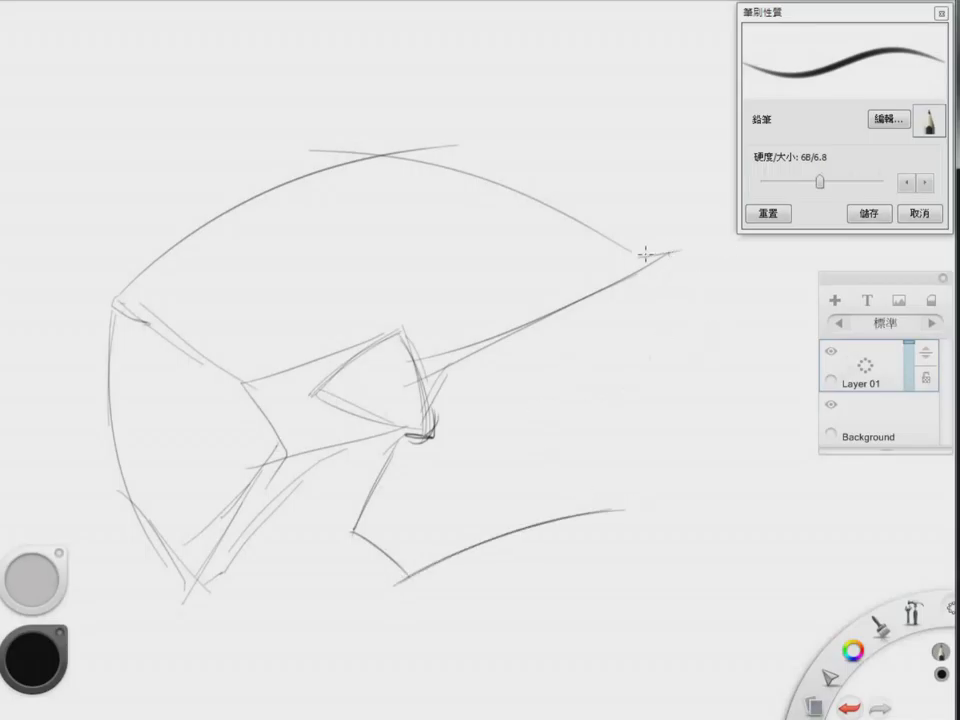
drag(671, 251, 600, 490)
drag(674, 253, 555, 538)
- Darken the strap's upper edge and the visor frame with firmer double lines down to its lower tip
drag(241, 380, 349, 355)
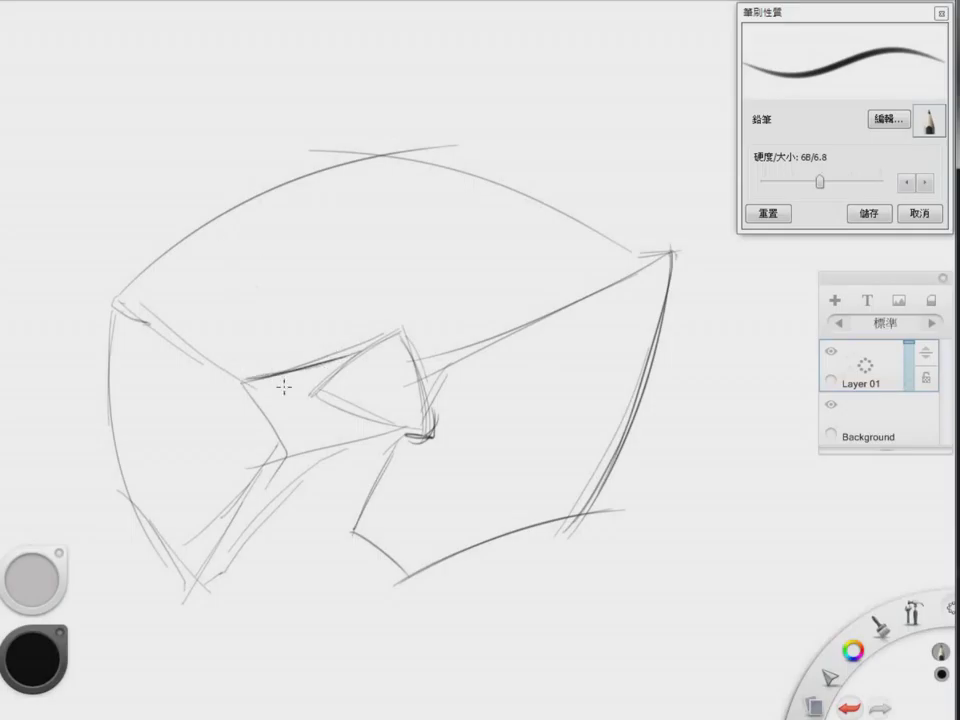
drag(247, 384, 289, 444)
drag(287, 452, 213, 578)
drag(284, 452, 202, 581)
drag(246, 398, 277, 459)
mouse_move(263, 432)
mouse_down()
mouse_move(242, 504)
mouse_move(192, 570)
mouse_up()
mouse_move(248, 382)
mouse_down()
mouse_move(124, 302)
mouse_move(245, 385)
mouse_up()
drag(110, 307, 110, 465)
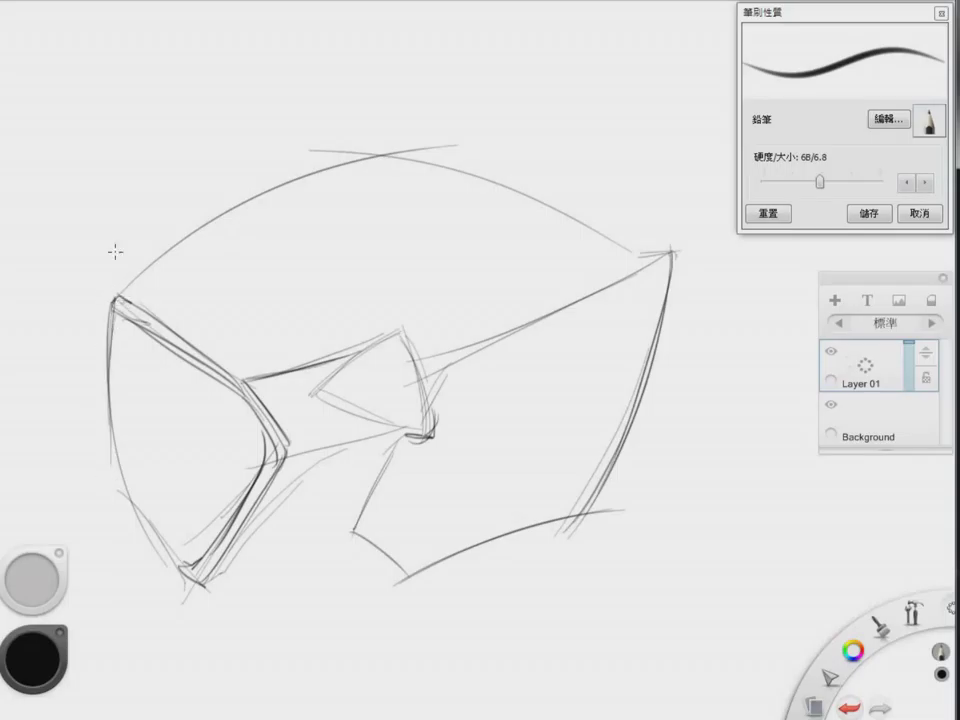
mouse_move(176, 318)
mouse_down()
mouse_move(508, 208)
mouse_move(259, 244)
mouse_move(574, 186)
mouse_up()
key(ctrl+z)
mouse_move(172, 321)
mouse_down()
mouse_move(296, 231)
mouse_move(400, 203)
mouse_up()
drag(168, 322, 230, 254)
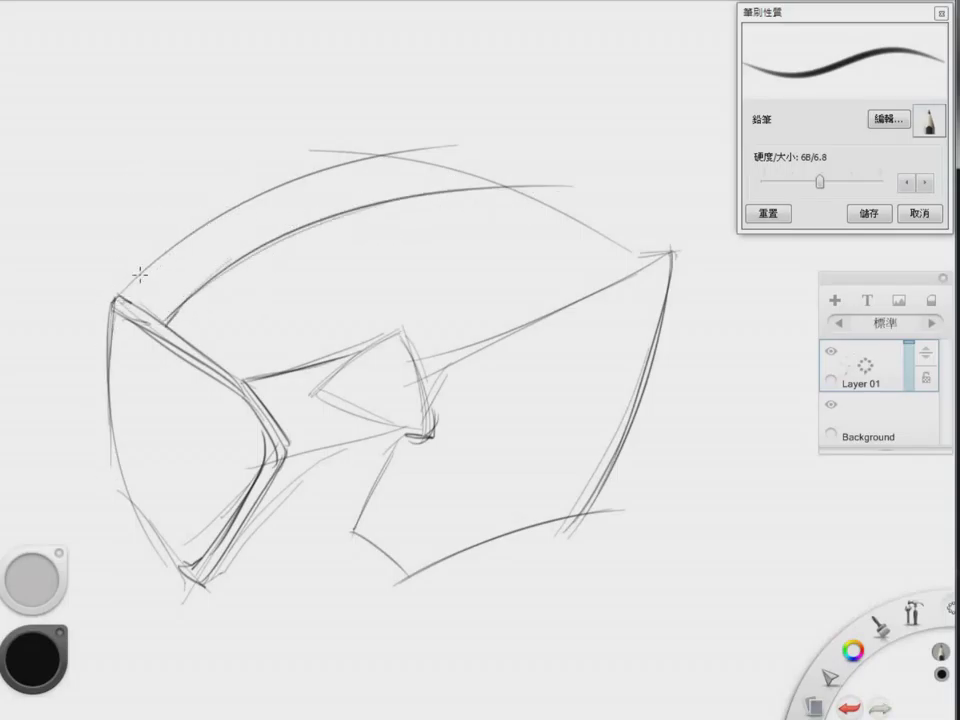
key(ctrl+z)
key(ctrl+z)
key(ctrl+z)
- Sketch a curved band line close below the dome's crest and restate the crest line above it
drag(142, 306, 513, 168)
drag(118, 292, 400, 157)
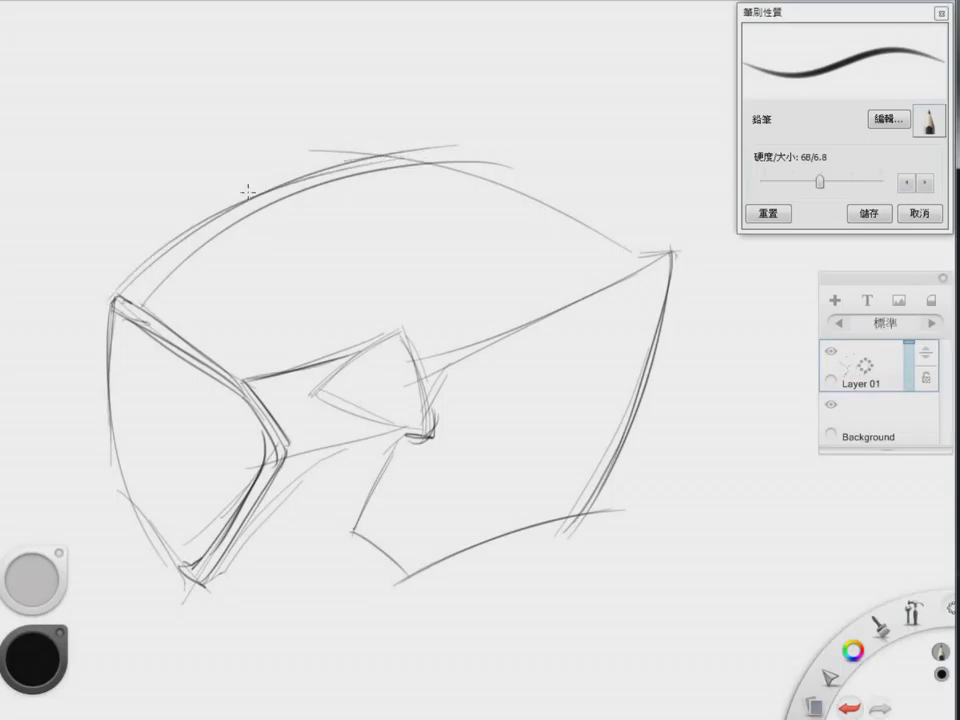
mouse_move(151, 291)
mouse_down()
mouse_move(339, 180)
mouse_move(201, 266)
mouse_move(412, 165)
mouse_up()
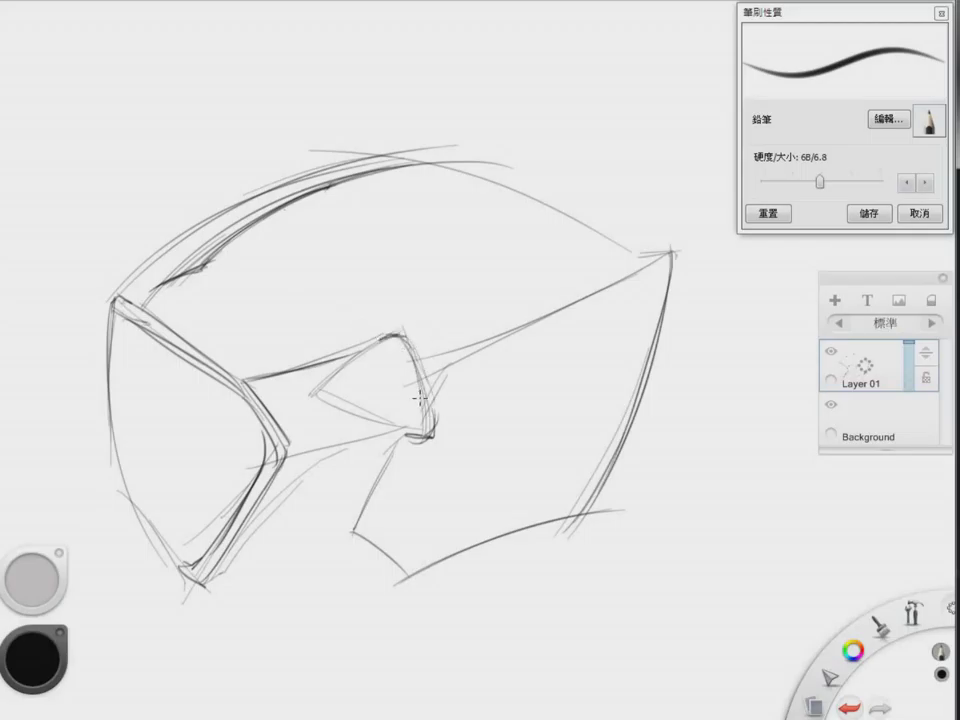
- Darken the lower edge of the triangular pivot and restate the arm lines running to the rear tip
mouse_move(327, 411)
mouse_down()
mouse_move(391, 337)
mouse_move(431, 437)
mouse_up()
mouse_move(388, 370)
mouse_down()
mouse_move(450, 371)
mouse_move(660, 259)
mouse_up()
drag(451, 381, 597, 296)
- Restate the cheek and bottom edges and sketch the chin guard extending forward below the cheek opening
drag(402, 441, 370, 502)
mouse_move(396, 444)
mouse_down()
mouse_move(281, 583)
mouse_move(340, 620)
mouse_move(438, 578)
mouse_up()
mouse_move(349, 623)
mouse_down()
mouse_move(494, 541)
mouse_move(600, 514)
mouse_up()
drag(462, 560, 586, 516)
drag(360, 502, 280, 592)
drag(281, 590, 355, 638)
drag(285, 595, 350, 627)
- Restate the visor frame's rear edge and the strap connecting it to the triangular pivot
drag(281, 461, 216, 568)
drag(285, 446, 224, 563)
drag(341, 446, 212, 581)
mouse_move(395, 434)
mouse_down()
mouse_move(297, 478)
mouse_move(287, 460)
mouse_up()
drag(360, 368, 246, 396)
- Strengthen the dome's crest and the band line beneath it down to the visor's upper corner
mouse_move(366, 174)
mouse_down()
mouse_move(160, 292)
mouse_move(337, 182)
mouse_up()
drag(395, 178, 250, 218)
drag(384, 149, 102, 312)
mouse_move(390, 149)
mouse_down()
mouse_move(219, 212)
mouse_move(92, 336)
mouse_up()
- Add a new layer above the rough sketch and lower the opacity of Layer 01
key(space)
drag(525, 388, 461, 437)
click(835, 300)
click(878, 408)
drag(909, 405, 909, 438)
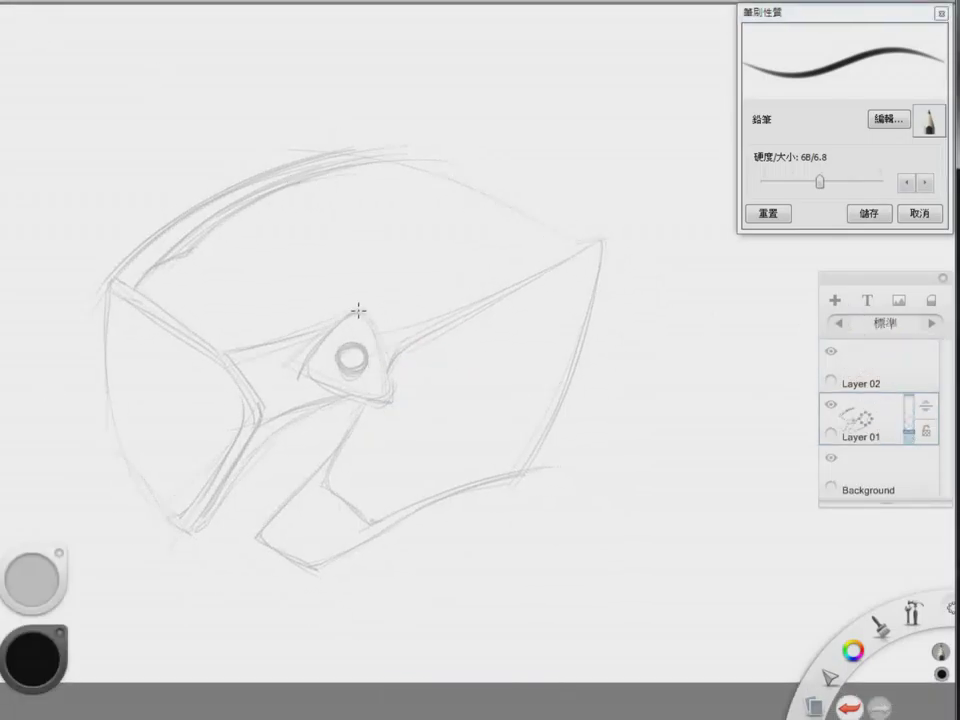
- On Layer 02, trace the triangular pivot with its round cap and the arm lines leading to the rear tip
click(844, 368)
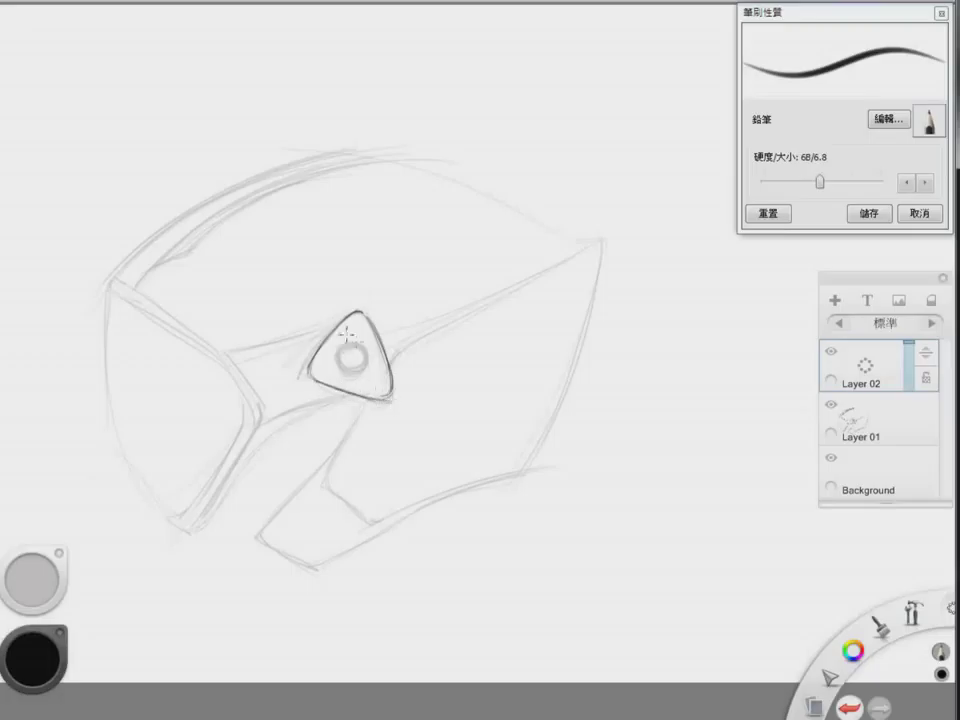
drag(360, 366, 354, 346)
mouse_move(600, 237)
mouse_down()
mouse_move(411, 342)
mouse_move(600, 238)
mouse_up()
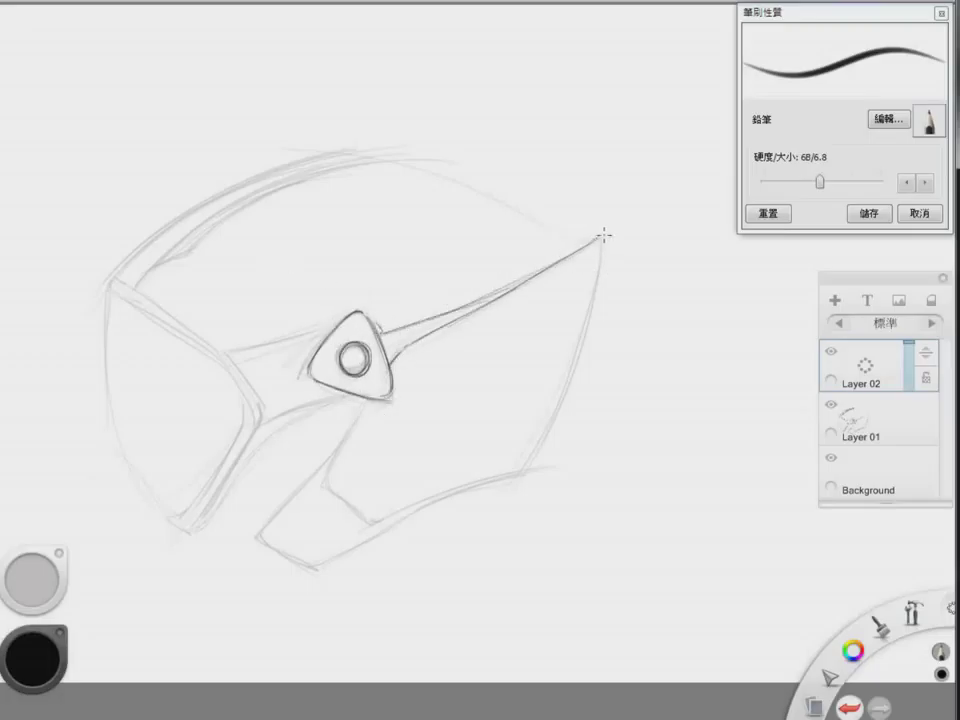
- Fit an ellipse guide of about 306 by 161 at 63° to the helmet's rear edge and trace the edge along it
key(e)
drag(474, 249, 476, 94)
mouse_move(199, 362)
mouse_down()
mouse_move(225, 343)
mouse_move(192, 375)
mouse_up()
drag(473, 88, 473, 200)
drag(752, 361, 585, 146)
drag(474, 362, 443, 347)
drag(574, 101, 561, 94)
drag(443, 347, 443, 362)
drag(562, 112, 568, 117)
mouse_move(600, 240)
mouse_down()
mouse_move(542, 437)
mouse_move(595, 263)
mouse_up()
- Rotate and move the ellipse guide to the helmet's bottom edge and trace that curve
mouse_move(459, 374)
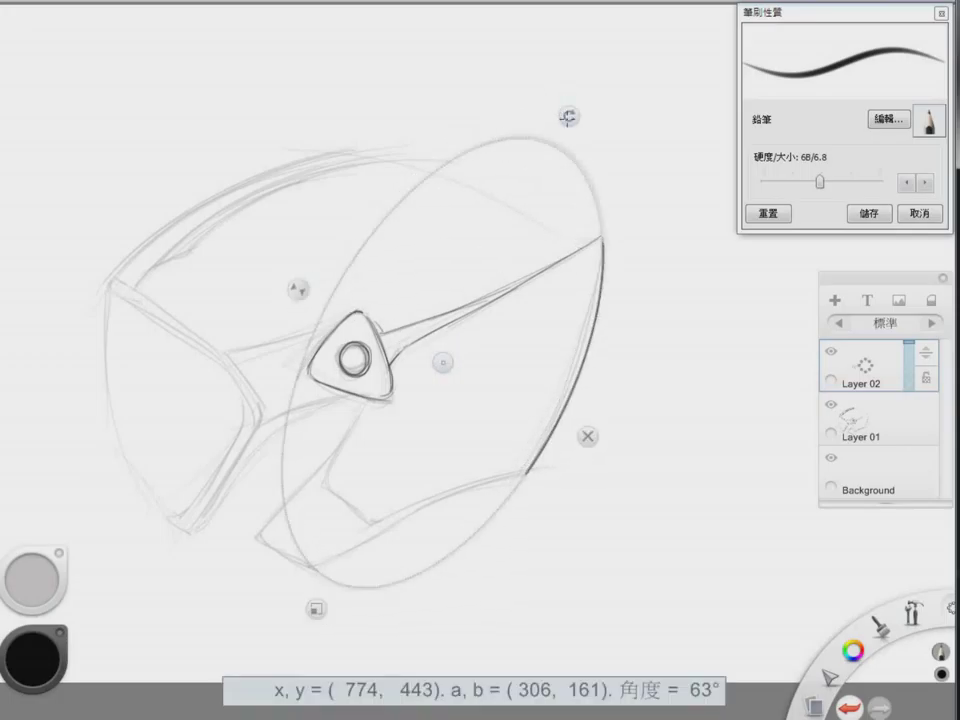
drag(566, 116, 699, 259)
drag(443, 362, 492, 612)
drag(527, 470, 380, 523)
- Refit the ellipse guide near the pivot and trace the short arm curve and the cheek opening's front edge
drag(493, 611, 541, 408)
drag(478, 261, 497, 305)
drag(798, 303, 702, 184)
drag(448, 342, 431, 331)
drag(541, 408, 469, 430)
drag(405, 348, 388, 366)
drag(368, 400, 322, 490)
- Refit the ellipse guide to about 306 by 437 at 63° and trace the short edge between the cheek and the bottom curve
mouse_move(355, 358)
mouse_down()
mouse_move(258, 286)
mouse_move(92, 206)
mouse_move(167, 218)
mouse_up()
drag(469, 430, 503, 319)
drag(203, 106, 192, 96)
drag(664, 94, 628, 73)
drag(503, 319, 509, 318)
drag(325, 491, 379, 526)
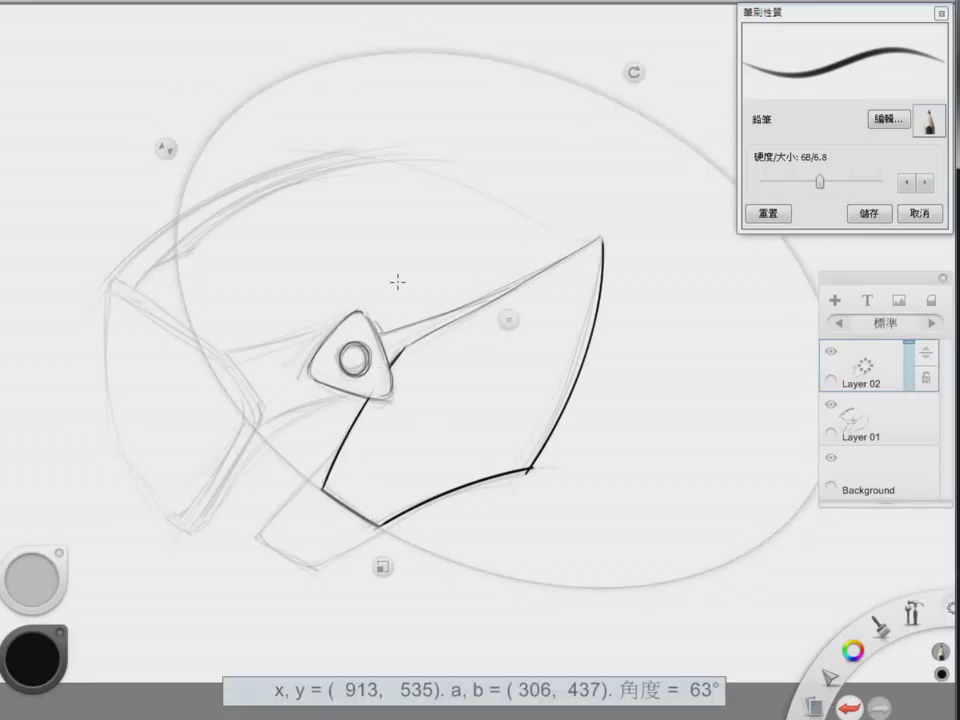
- Resize and move the ellipse guide to the dome and trace its rear slope from the peak towards the back tip
drag(633, 74, 630, 71)
drag(166, 150, 48, 212)
drag(420, 396, 390, 418)
mouse_move(348, 151)
mouse_down()
mouse_move(581, 249)
mouse_move(542, 225)
mouse_up()
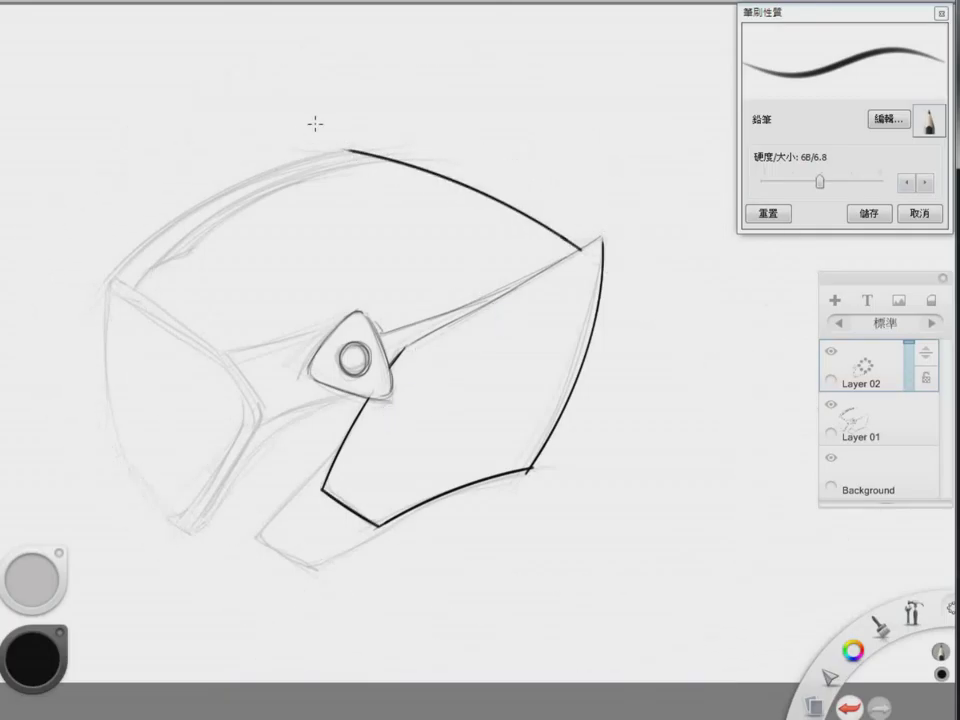
- Refit the ellipse guide to the dome's front slope, trace the crest from the peak to the visor, and close the guide
mouse_move(514, 169)
mouse_down()
mouse_move(557, 195)
mouse_move(558, 562)
mouse_up()
drag(673, 121, 612, 186)
drag(392, 415, 332, 421)
drag(537, 612, 521, 647)
drag(581, 212, 624, 178)
drag(506, 632, 480, 652)
drag(333, 419, 328, 407)
drag(178, 182, 186, 195)
drag(328, 413, 316, 400)
drag(330, 148, 190, 224)
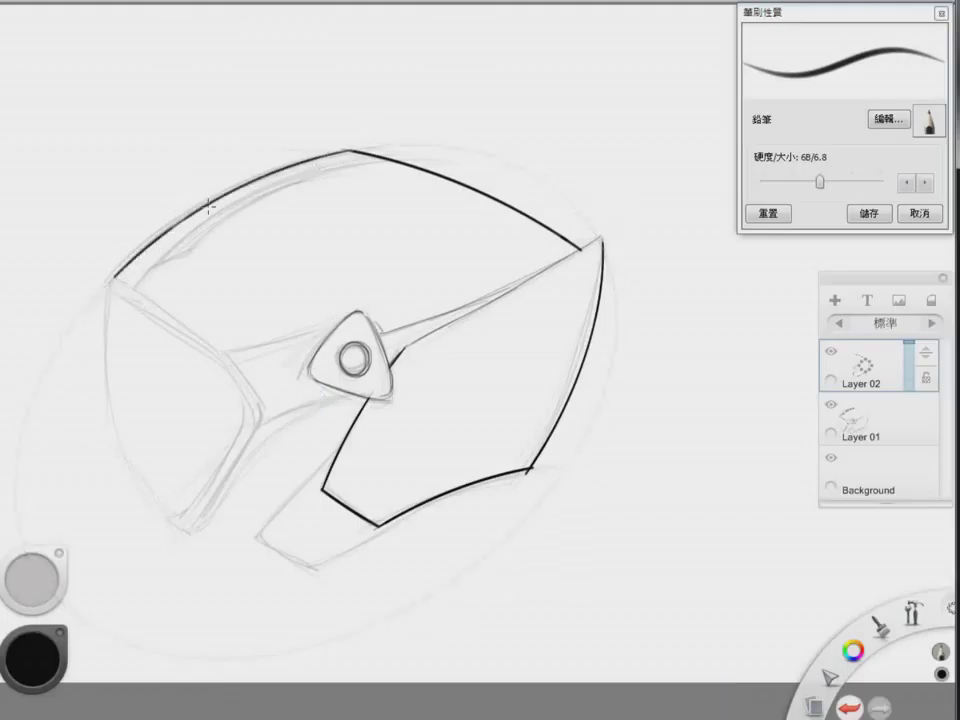
key(e)
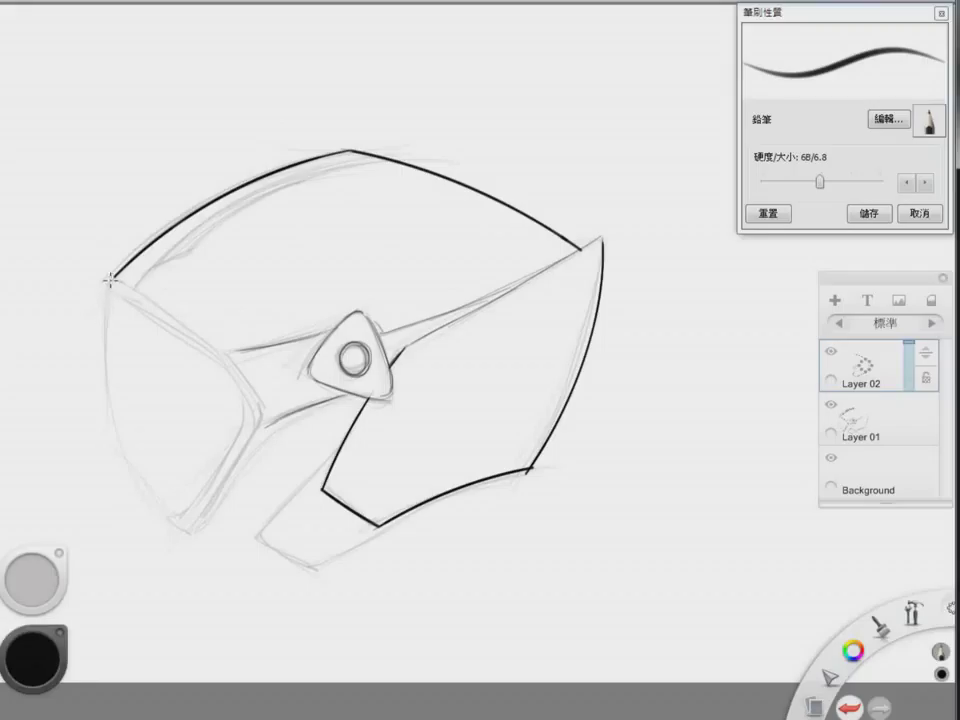
- Trace the visor's front curve and the inner edge of its frame freehand
drag(107, 286, 161, 516)
key(ctrl+z)
key(ctrl+z)
drag(107, 287, 162, 516)
drag(247, 411, 216, 473)
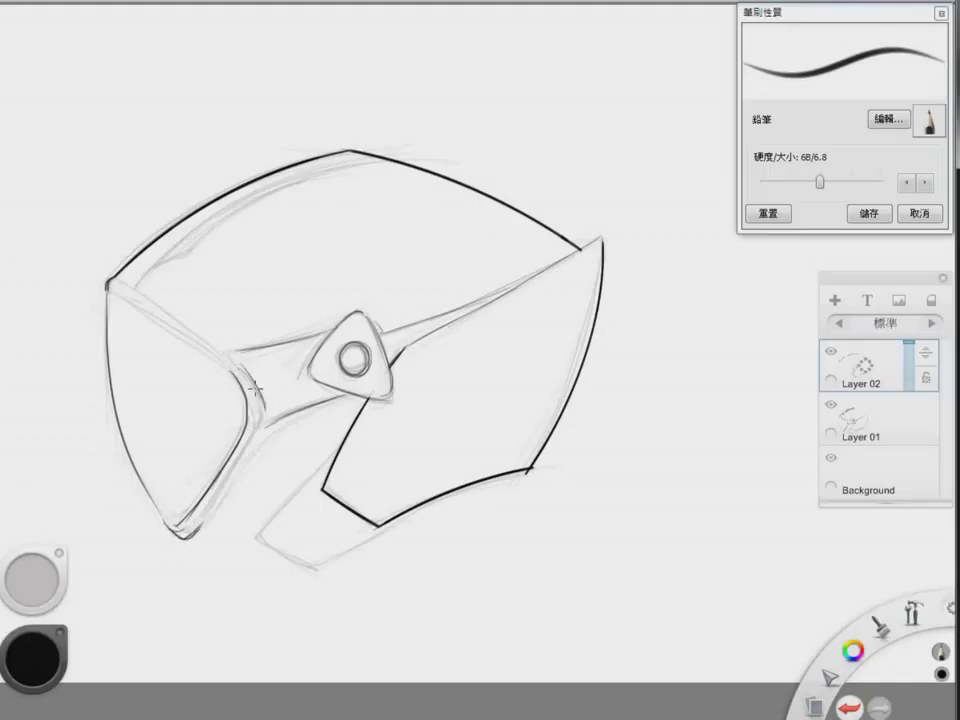
- Trace the visor frame's outer and upper edges and the chin guard's lower outline
drag(262, 414, 208, 511)
drag(108, 285, 210, 352)
drag(119, 282, 231, 353)
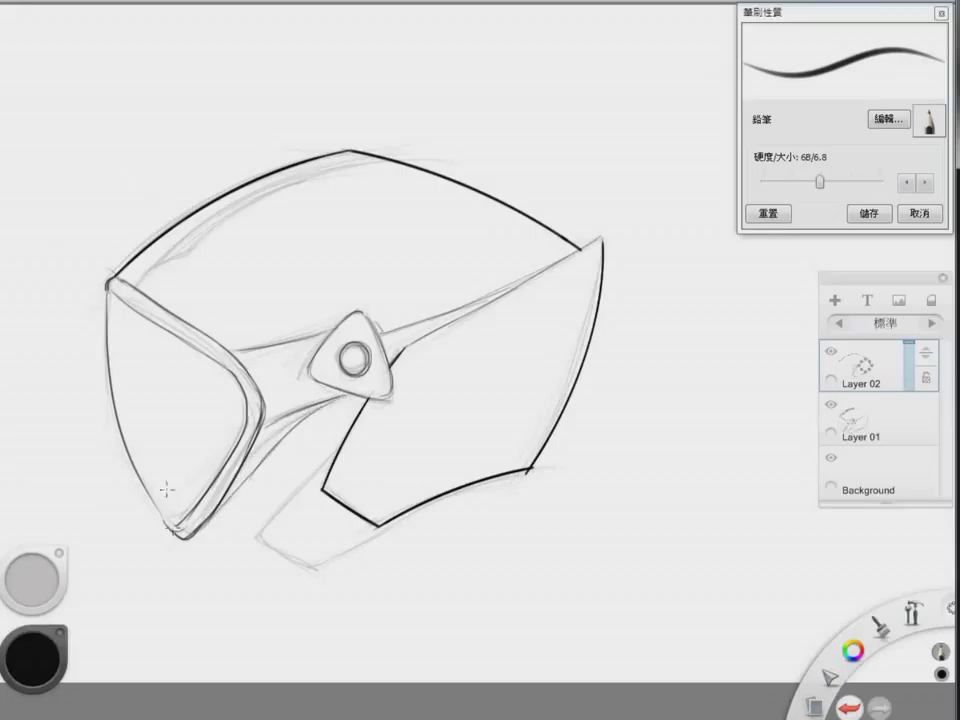
drag(258, 532, 302, 565)
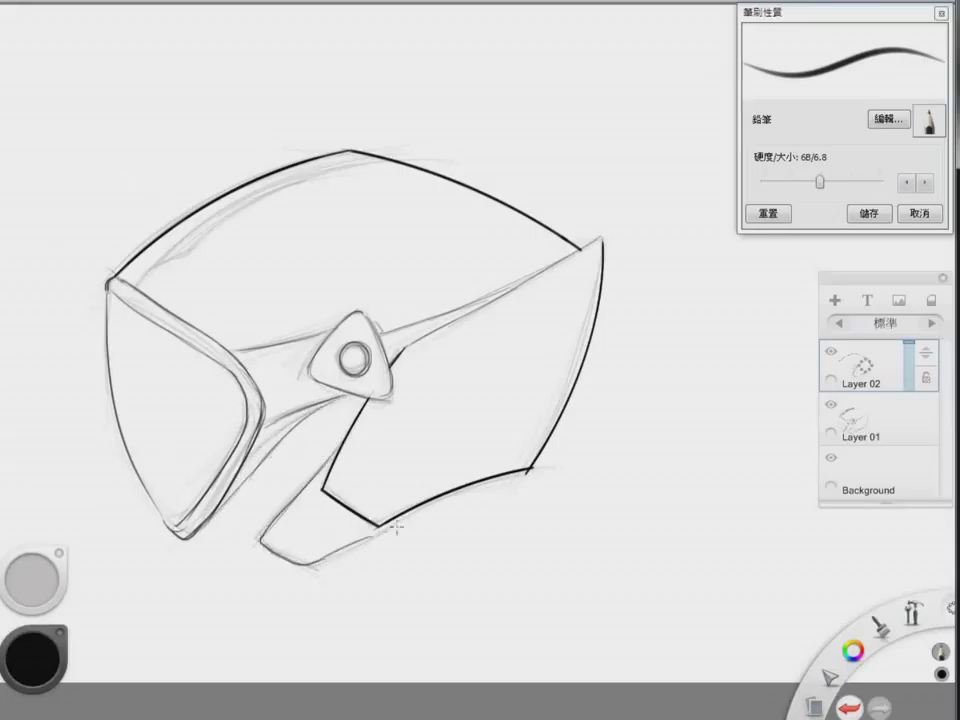
drag(395, 523, 306, 567)
drag(137, 283, 380, 142)
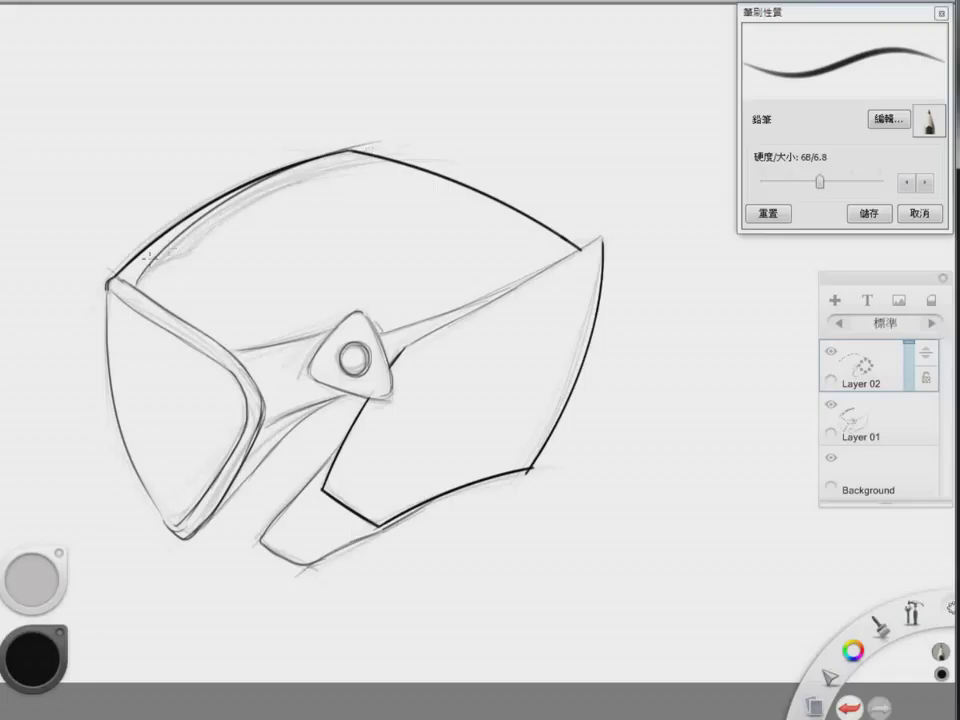
mouse_move(243, 230)
mouse_down()
mouse_move(336, 168)
mouse_move(384, 158)
mouse_up()
drag(155, 258, 250, 237)
drag(308, 180, 413, 158)
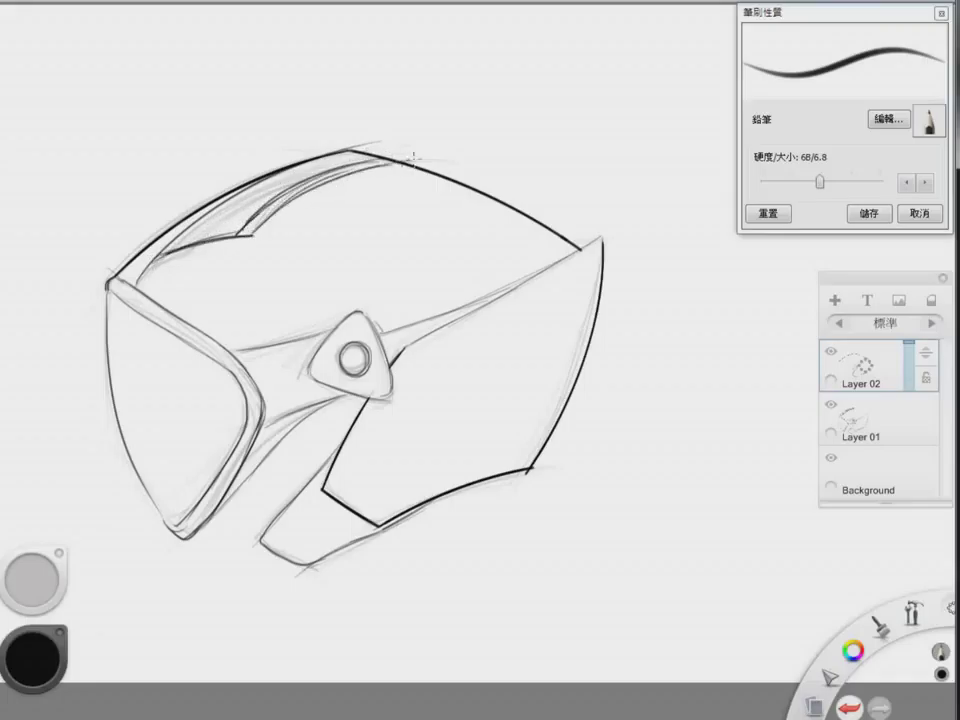
key(ctrl+z)
key(ctrl+z)
key(ctrl+z)
drag(251, 217, 237, 234)
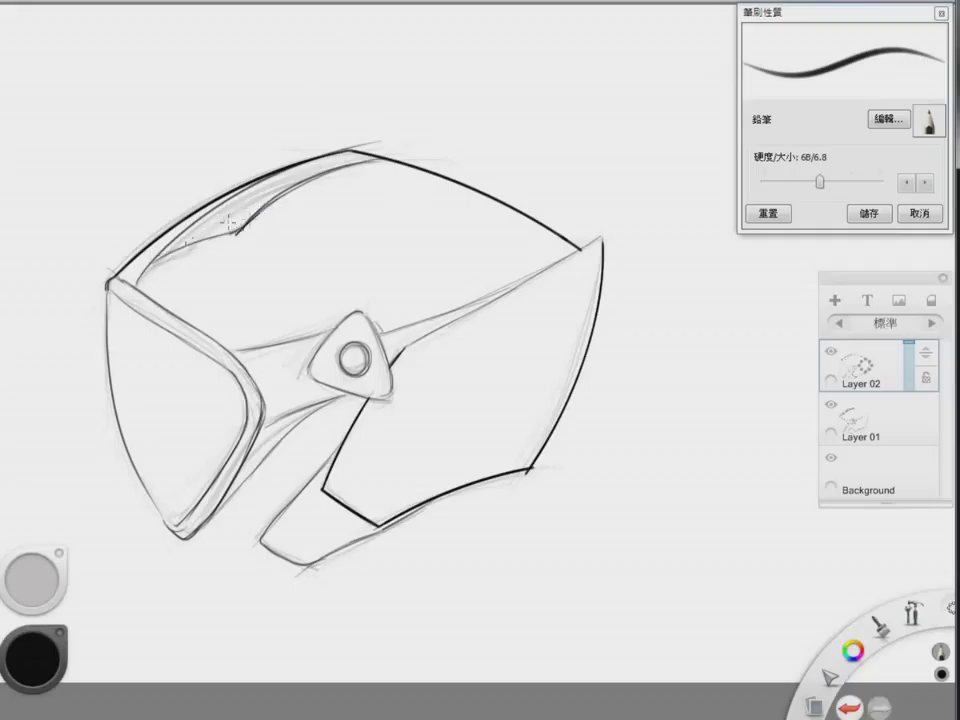
key(ctrl+z)
key(ctrl+z)
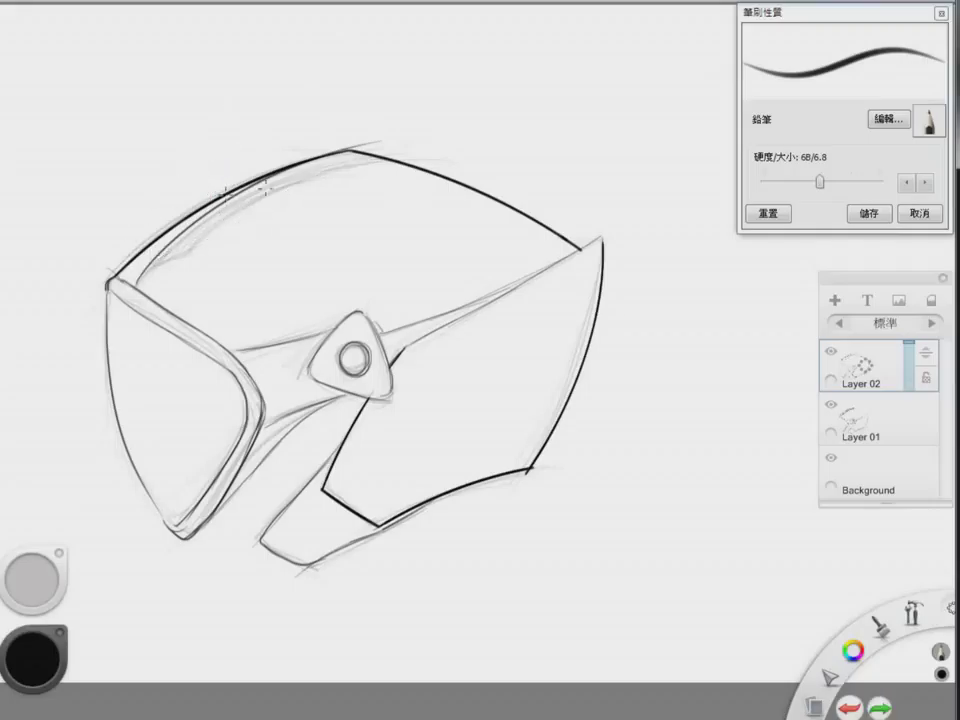
key(ctrl+z)
- Trace a single curved band line below the dome's crest and hide the rough sketch on Layer 01
drag(145, 287, 395, 163)
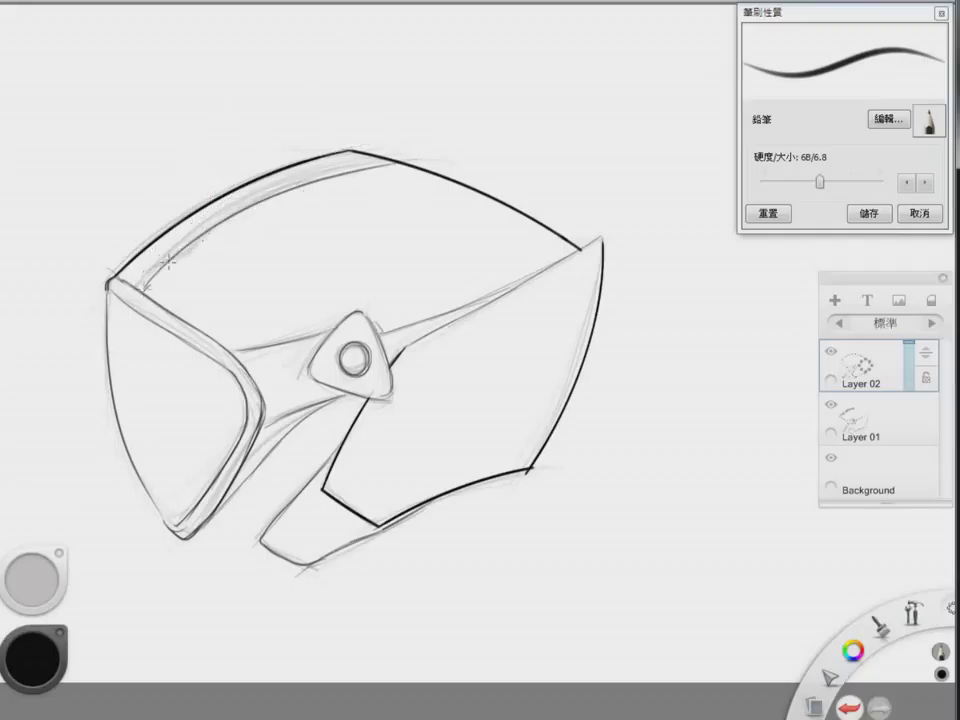
click(829, 406)
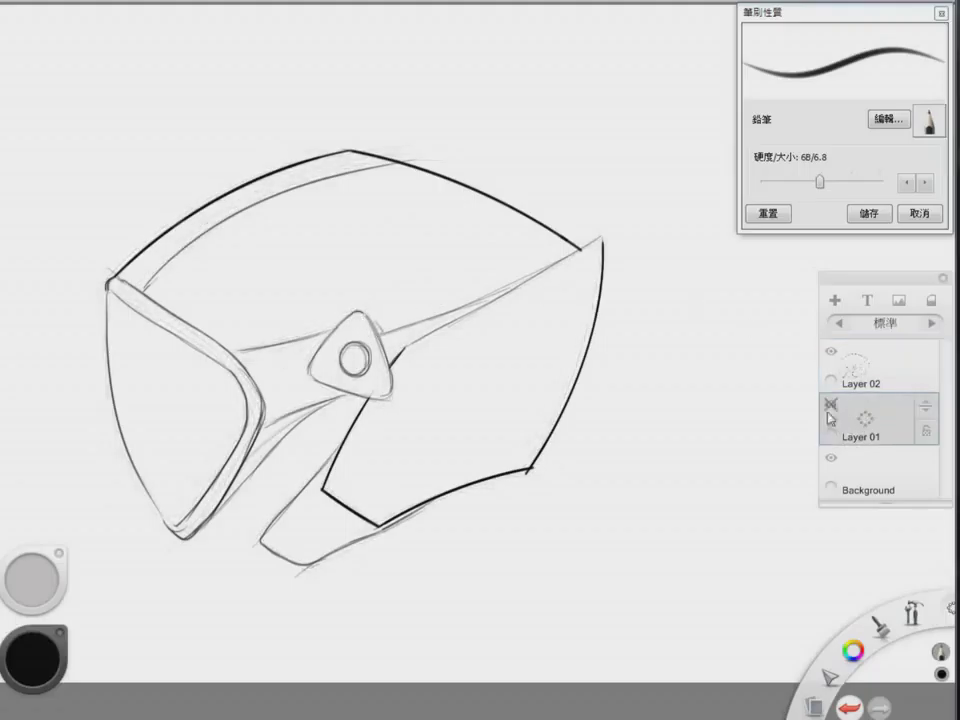
- Replace Layer 01 with a new layer beneath the line art and set the airbrush colour to dark purple
drag(874, 467, 912, 387)
key(2)
click(31, 660)
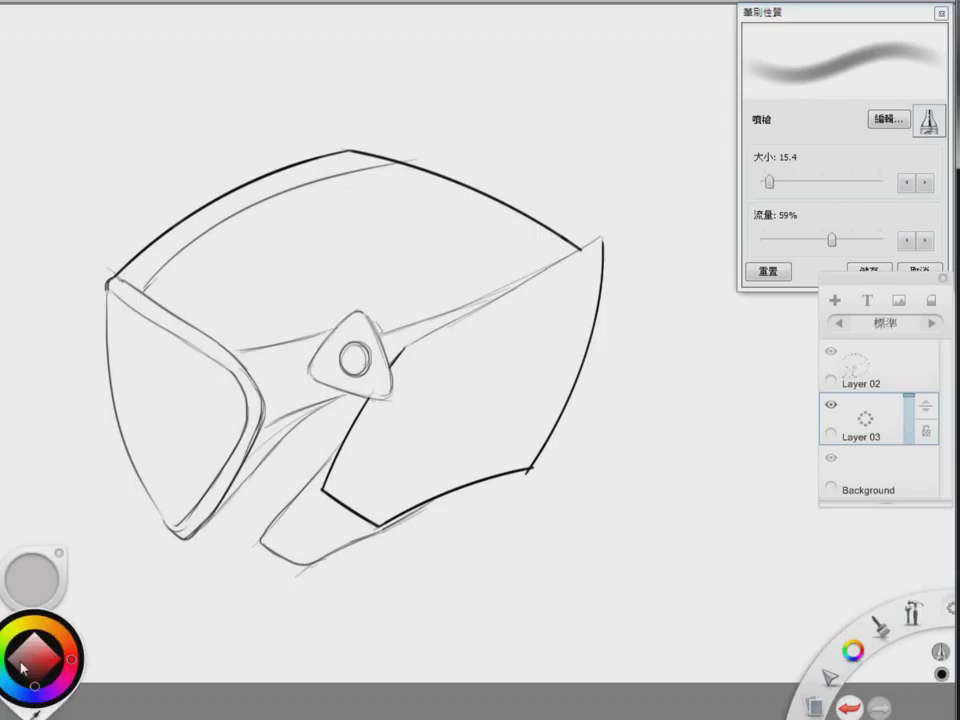
click(41, 653)
click(54, 693)
click(39, 673)
- Set the airbrush to size 112.6 and 100% flow, trying it out and undoing the tests
mouse_move(769, 182)
mouse_down()
mouse_move(829, 184)
mouse_move(821, 184)
mouse_up()
click(510, 233)
key(ctrl+z)
drag(831, 240, 880, 240)
click(696, 235)
key(ctrl+z)
drag(821, 184, 814, 183)
click(293, 185)
key(ctrl+z)
- Airbrush purple over the whole helmet shell on Layer 03
key(g)
click(260, 255)
key(ctrl+z)
key(s)
click(192, 135)
key(ctrl+z)
mouse_move(247, 144)
mouse_down()
mouse_move(536, 161)
mouse_move(435, 274)
mouse_move(465, 491)
mouse_move(240, 385)
mouse_move(176, 227)
mouse_move(290, 145)
mouse_up()
- Erase the purple overspray outside the helmet outline and inside the visor with a hard eraser
ctrl+alt+drag(308, 295, 341, 265)
drag(252, 420, 281, 393)
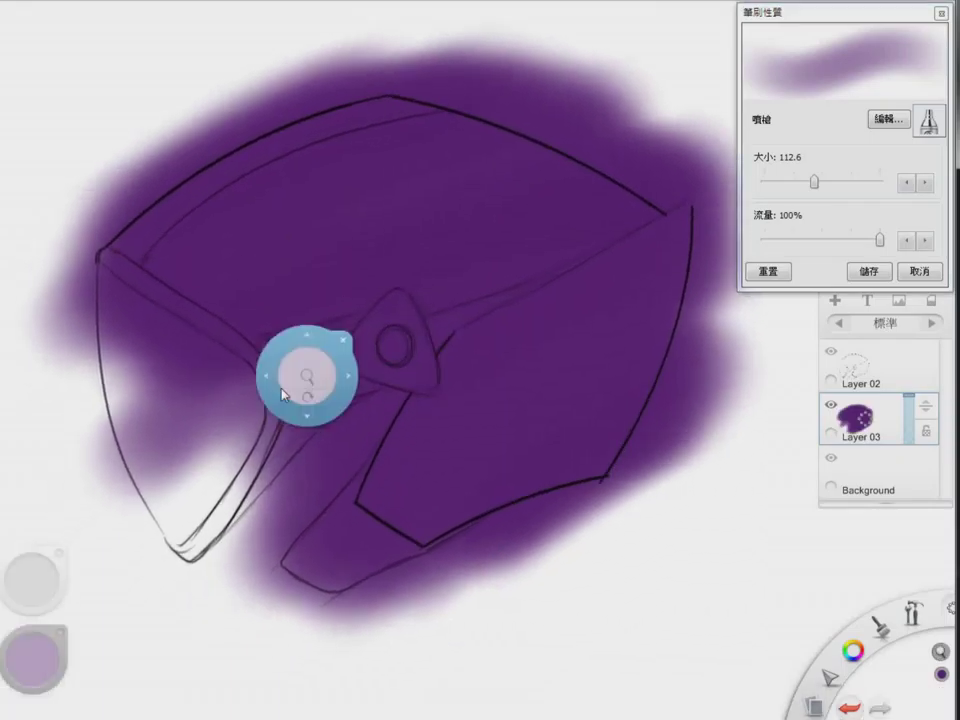
key(e)
click(788, 183)
mouse_move(474, 22)
mouse_down()
mouse_move(28, 201)
mouse_move(22, 268)
mouse_up()
mouse_move(543, 20)
mouse_down()
mouse_move(446, 34)
mouse_move(77, 156)
mouse_move(118, 161)
mouse_move(200, 121)
mouse_move(69, 253)
mouse_move(114, 486)
mouse_move(237, 374)
mouse_move(246, 418)
mouse_move(253, 407)
mouse_move(204, 343)
mouse_move(250, 378)
mouse_move(159, 326)
mouse_move(186, 332)
mouse_move(140, 357)
mouse_move(157, 488)
mouse_up()
mouse_move(456, 26)
mouse_down()
mouse_move(636, 93)
mouse_move(531, 111)
mouse_up()
drag(407, 81, 628, 183)
mouse_move(335, 92)
mouse_down()
mouse_move(540, 182)
mouse_move(311, 92)
mouse_move(396, 126)
mouse_move(313, 107)
mouse_move(505, 178)
mouse_move(634, 161)
mouse_move(660, 242)
mouse_move(662, 167)
mouse_move(625, 307)
mouse_move(628, 381)
mouse_move(619, 369)
mouse_move(552, 536)
mouse_move(439, 570)
mouse_move(281, 452)
mouse_move(212, 602)
mouse_move(153, 610)
mouse_up()
- Set the hard eraser's size to 3.8 and trim the purple edges along the helmet outline
drag(789, 183, 765, 189)
drag(315, 435, 296, 459)
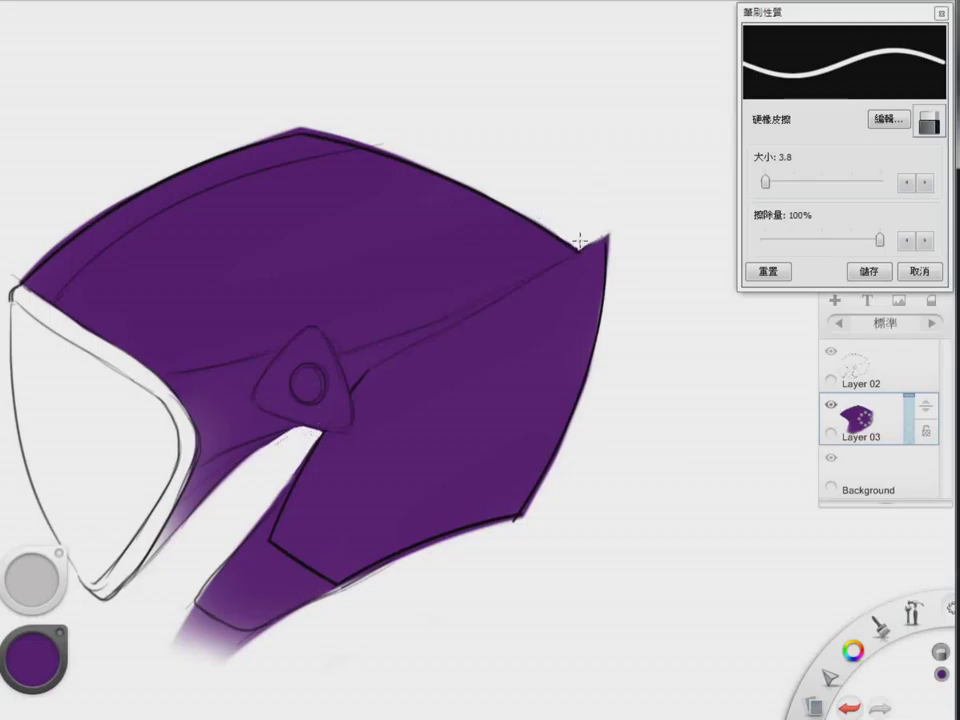
drag(297, 450, 348, 428)
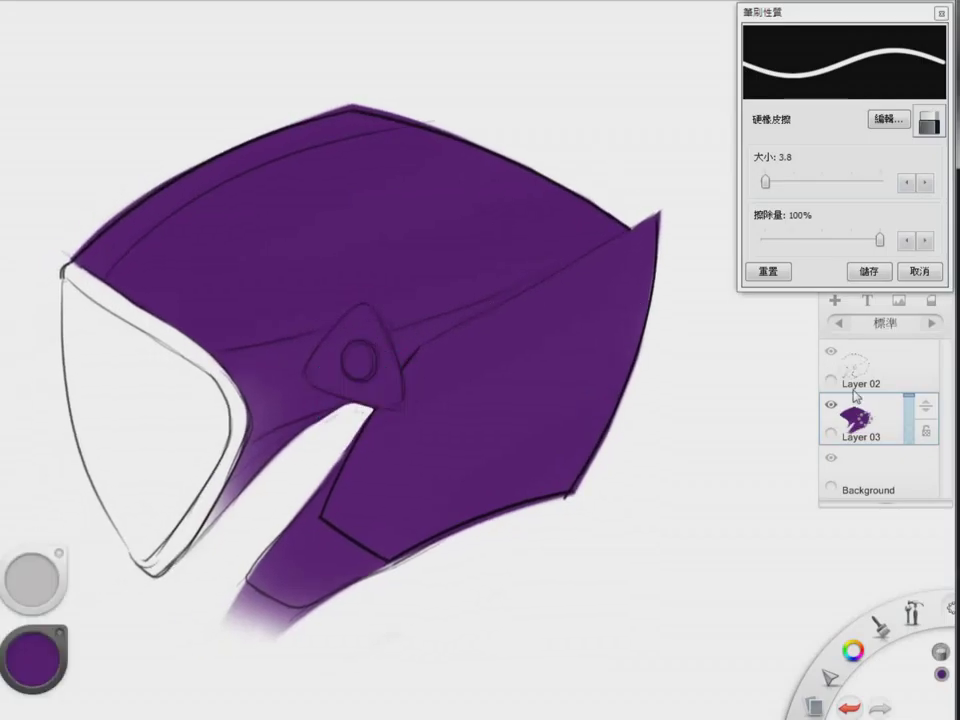
- Add a layer above Layer 03 and airbrush a lighter purple highlight across the helmet's crown at size 79.7 and 62% flow
click(835, 301)
key(s)
click(33, 666)
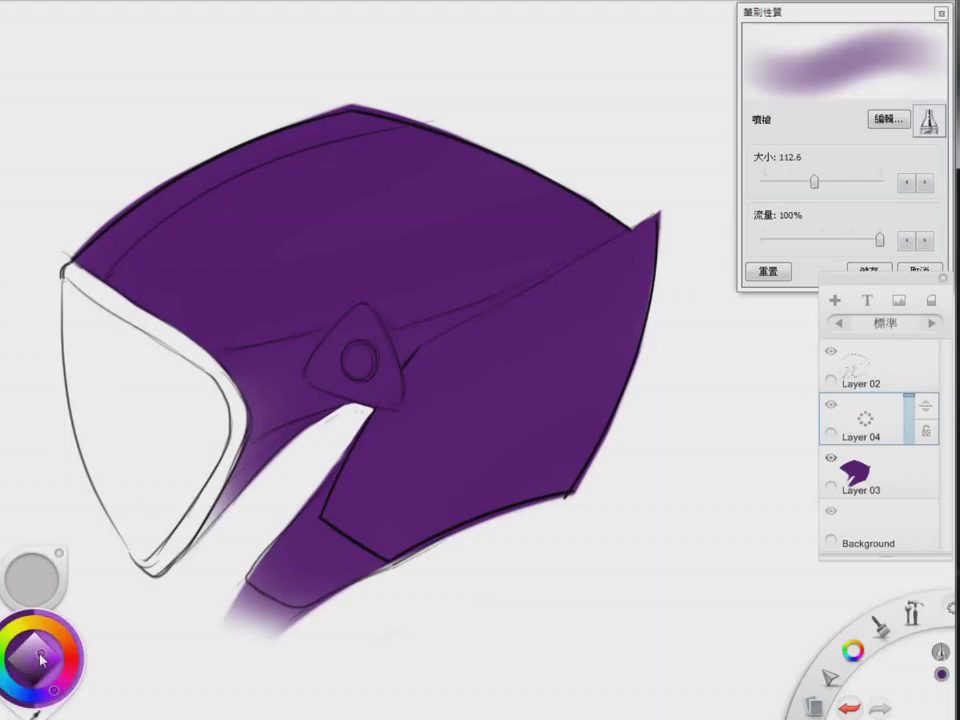
click(39, 656)
click(836, 240)
drag(816, 184, 800, 184)
mouse_move(369, 86)
mouse_down()
mouse_move(403, 101)
mouse_move(300, 125)
mouse_move(187, 190)
mouse_move(456, 163)
mouse_move(589, 221)
mouse_move(240, 185)
mouse_move(355, 112)
mouse_move(125, 150)
mouse_move(203, 238)
mouse_up()
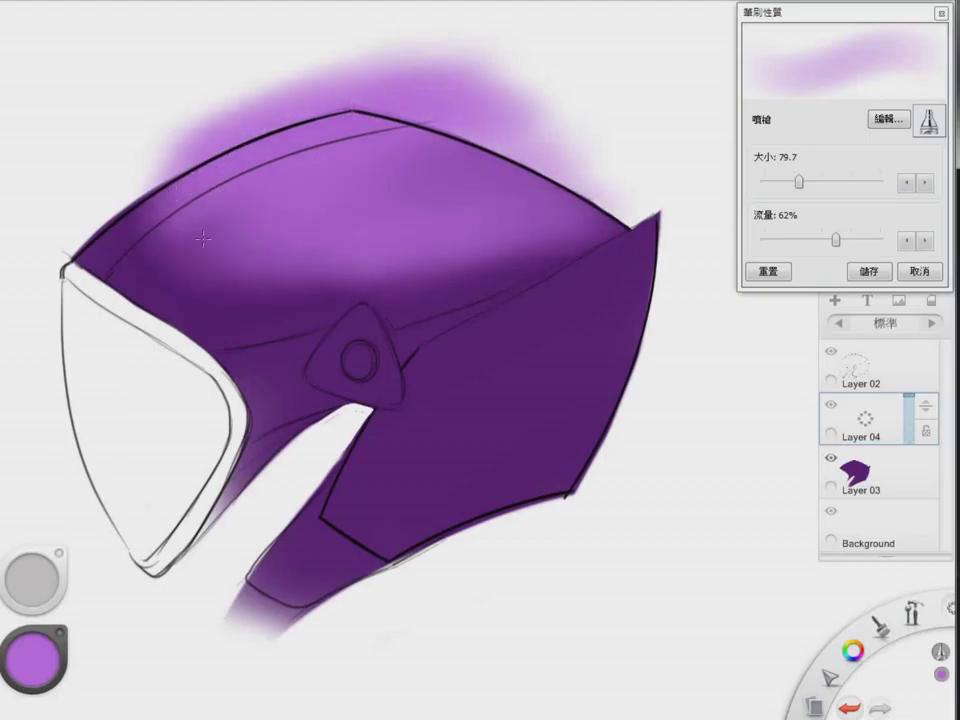
mouse_move(450, 149)
mouse_down()
mouse_move(467, 167)
mouse_move(600, 157)
mouse_move(513, 205)
mouse_move(654, 178)
mouse_up()
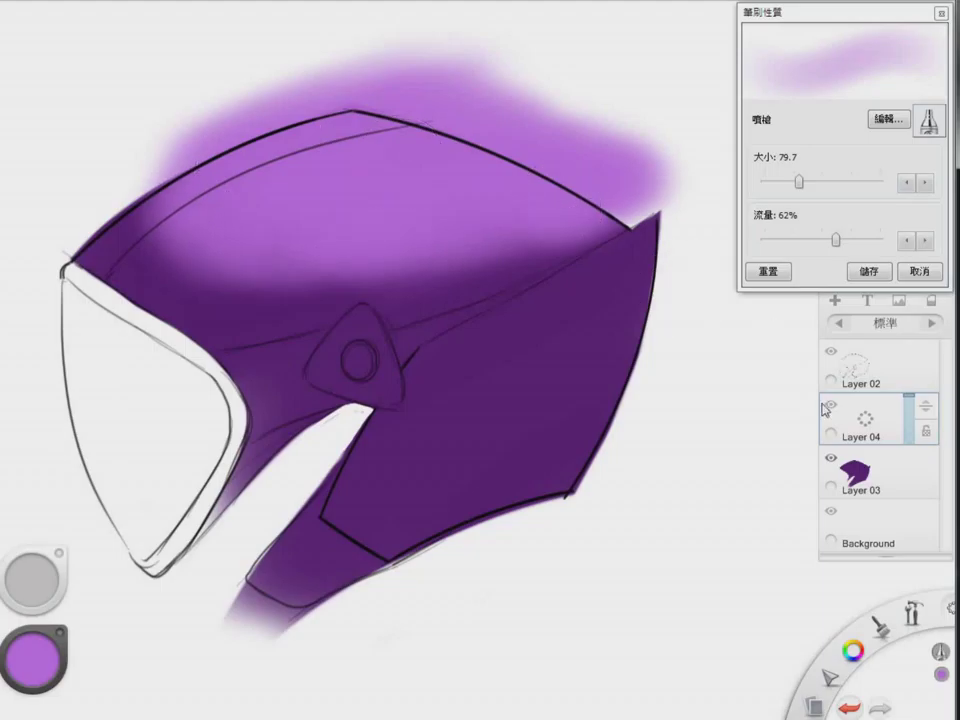
- Add another layer and airbrush a diagonal light purple highlight down the helmet's rear side panel
key(ctrl+l)
drag(500, 470, 577, 231)
mouse_move(569, 345)
mouse_down()
mouse_move(411, 443)
mouse_move(574, 319)
mouse_move(582, 274)
mouse_up()
- Add a shadow layer below Layer 04 and airbrush dark purple from the rear panel past the hinge to the visor edge at size 72.7
drag(866, 420, 867, 372)
alt+click(174, 314)
click(39, 673)
click(40, 680)
mouse_move(799, 181)
mouse_down()
mouse_move(812, 183)
mouse_move(795, 184)
mouse_up()
drag(925, 407, 925, 552)
drag(372, 418, 88, 288)
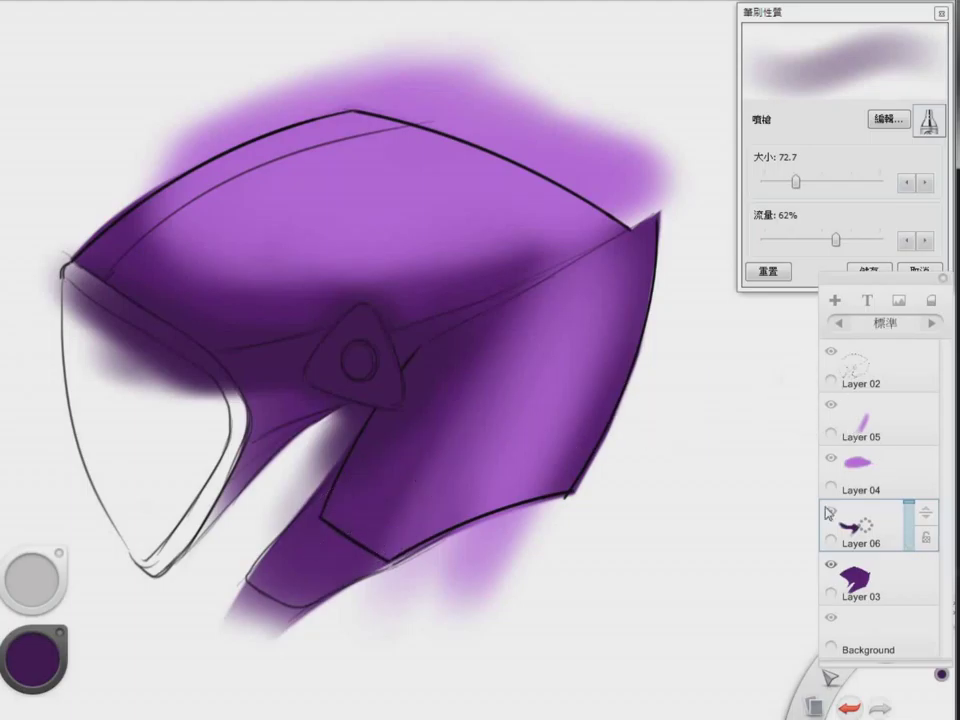
- Erase the Layer 04 highlight's overspray above the helmet's top outline with the hard eraser at size 100.7
click(830, 457)
click(830, 457)
click(860, 472)
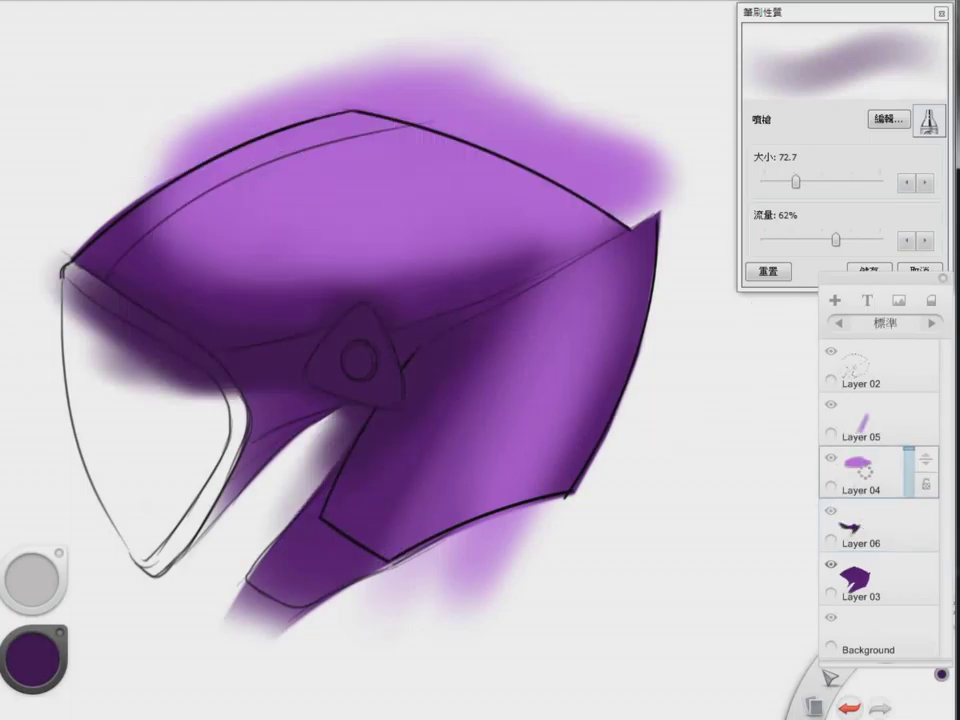
key(e)
drag(765, 182, 833, 183)
drag(328, 18, 347, 31)
key(ctrl+z)
drag(833, 182, 810, 184)
mouse_move(412, 38)
mouse_down()
mouse_move(204, 101)
mouse_move(130, 145)
mouse_up()
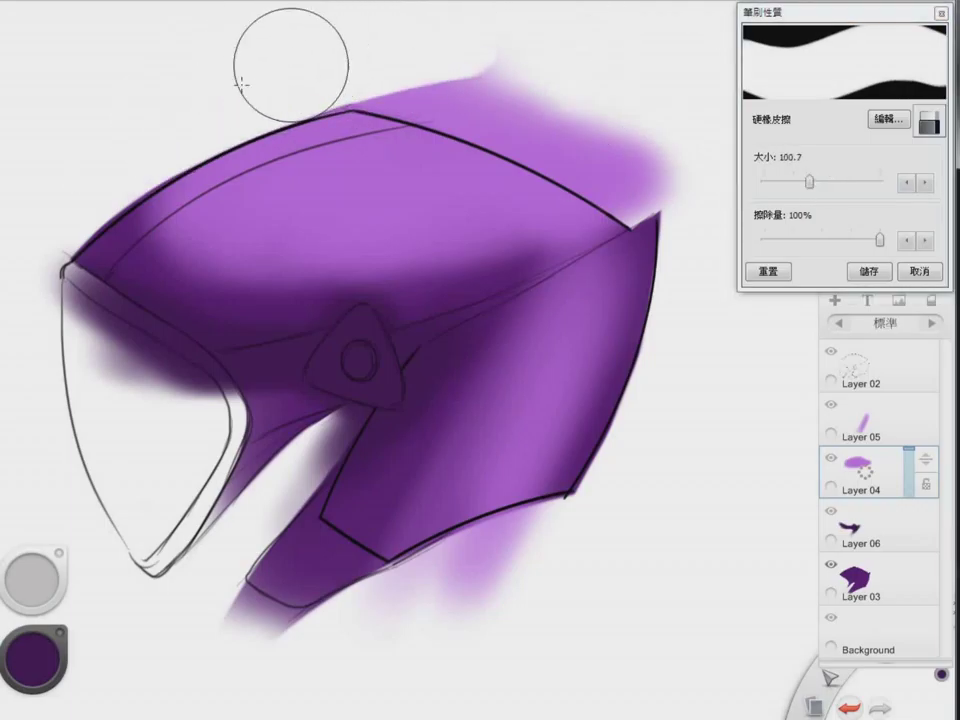
drag(375, 46, 468, 35)
mouse_move(315, 41)
mouse_down()
mouse_move(542, 107)
mouse_move(346, 66)
mouse_move(532, 111)
mouse_move(588, 112)
mouse_move(357, 57)
mouse_move(580, 123)
mouse_move(361, 63)
mouse_move(599, 156)
mouse_move(639, 186)
mouse_move(678, 80)
mouse_up()
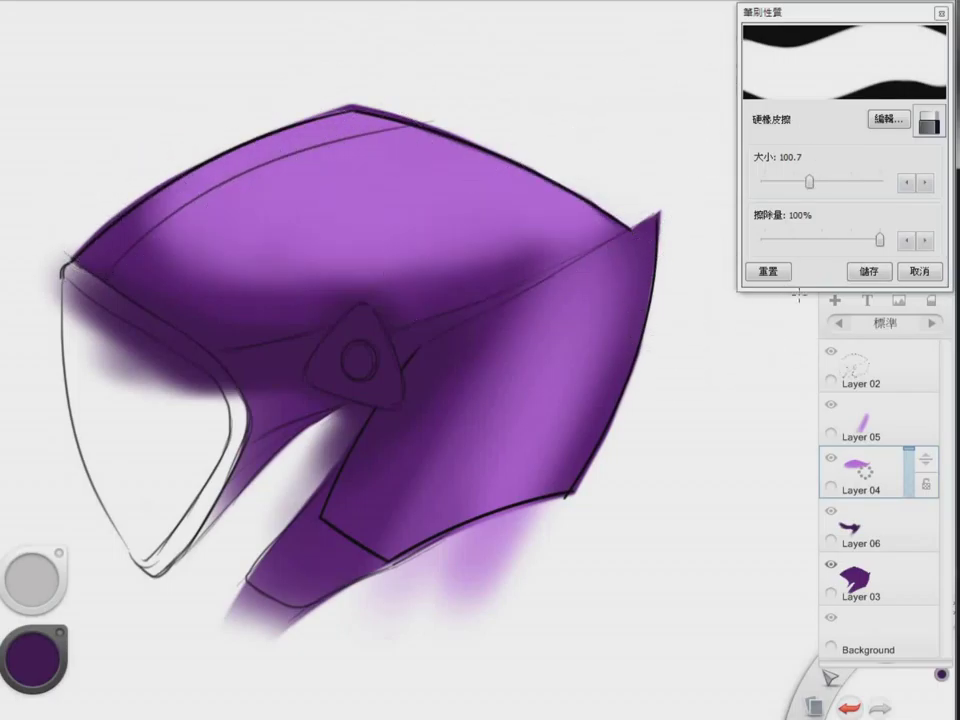
- Set the hard eraser's size to 68.8 and carve a crisp curved lower and front edge into the crown highlight
drag(809, 183, 795, 183)
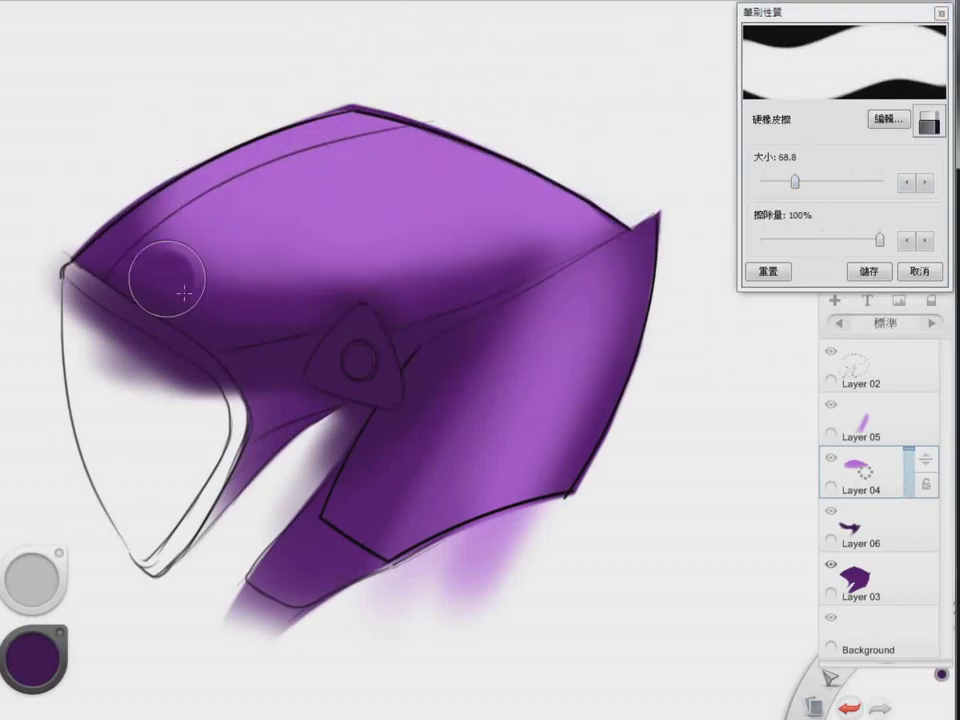
mouse_move(193, 311)
mouse_down()
mouse_move(504, 268)
mouse_move(553, 285)
mouse_up()
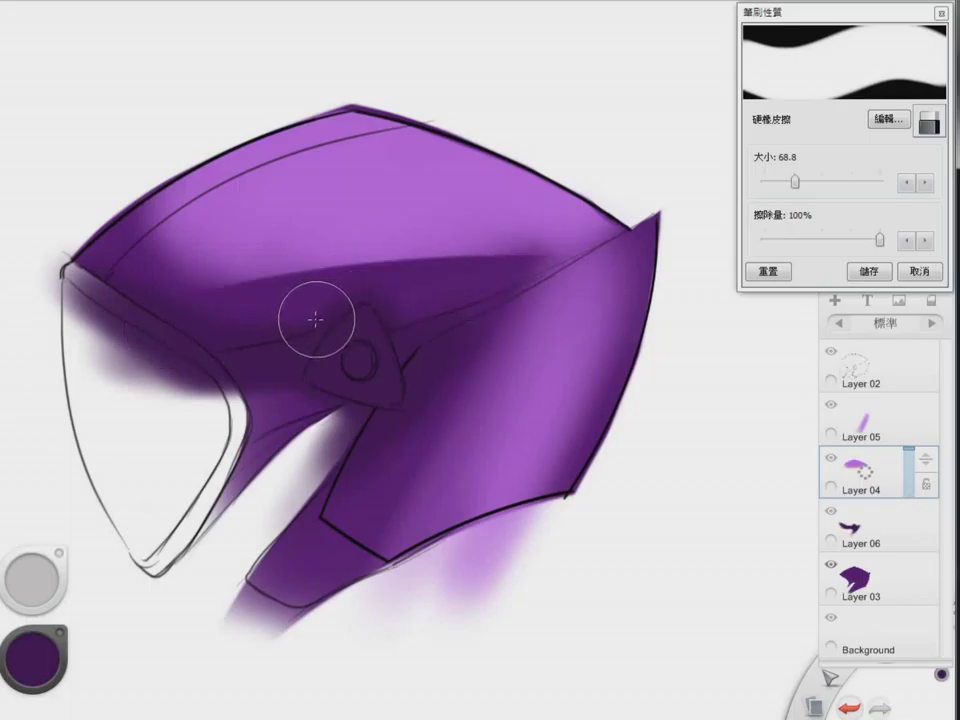
mouse_move(171, 184)
mouse_down()
mouse_move(223, 257)
mouse_move(298, 317)
mouse_move(290, 310)
mouse_up()
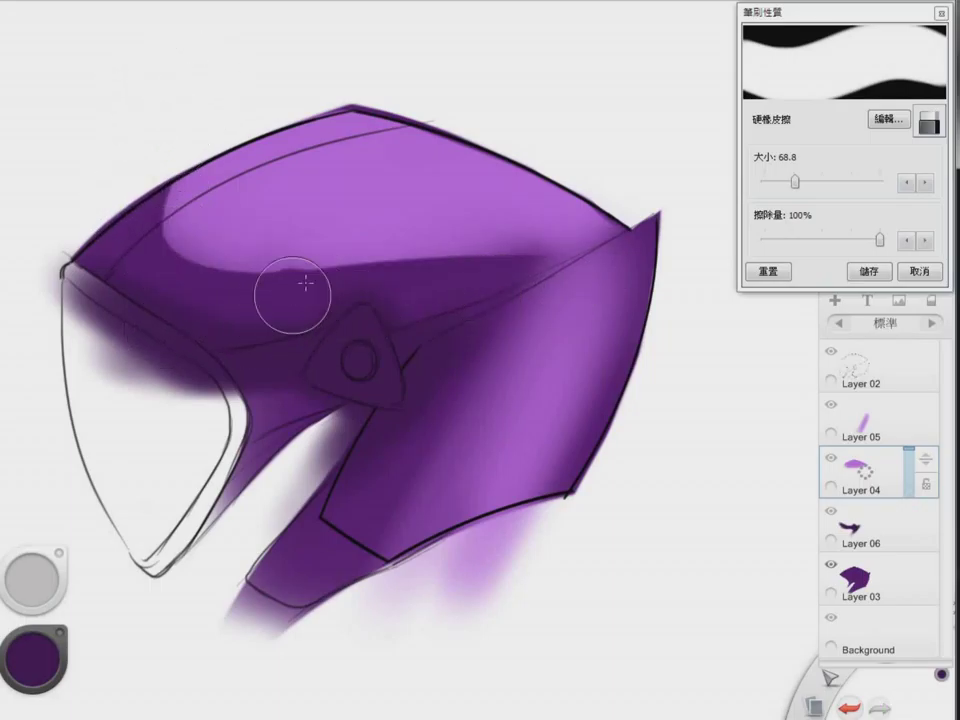
- On Layer 05, erase the overspray outside the rear panel and fade the highlight's sides with the eraser at 1% strength
click(870, 418)
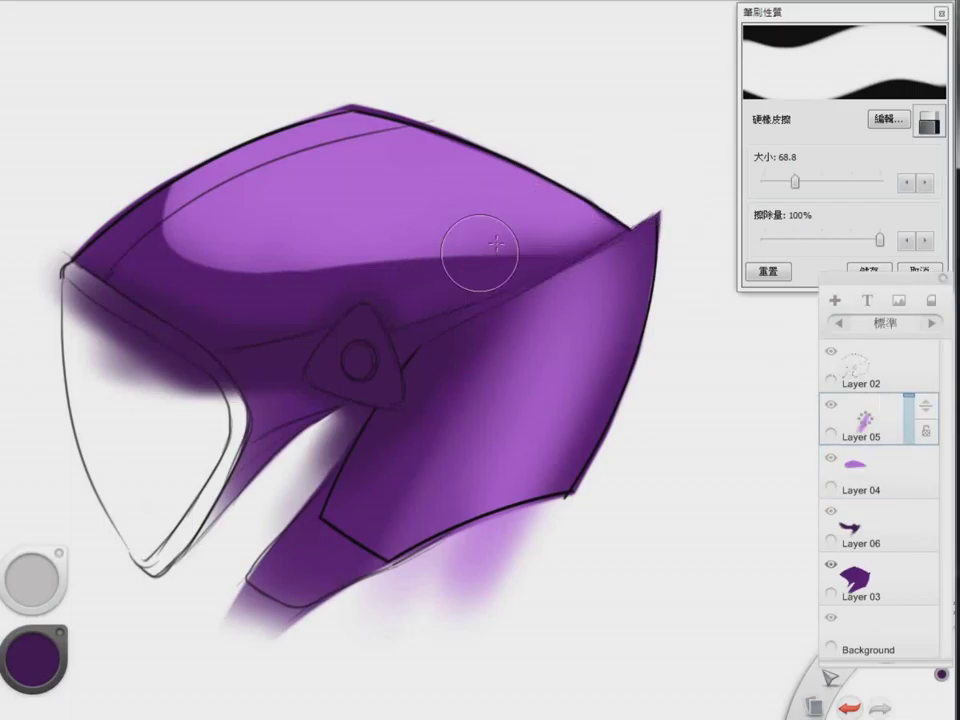
mouse_move(593, 533)
mouse_down()
mouse_move(508, 591)
mouse_move(494, 583)
mouse_move(393, 608)
mouse_move(562, 527)
mouse_move(401, 545)
mouse_up()
drag(880, 240, 791, 240)
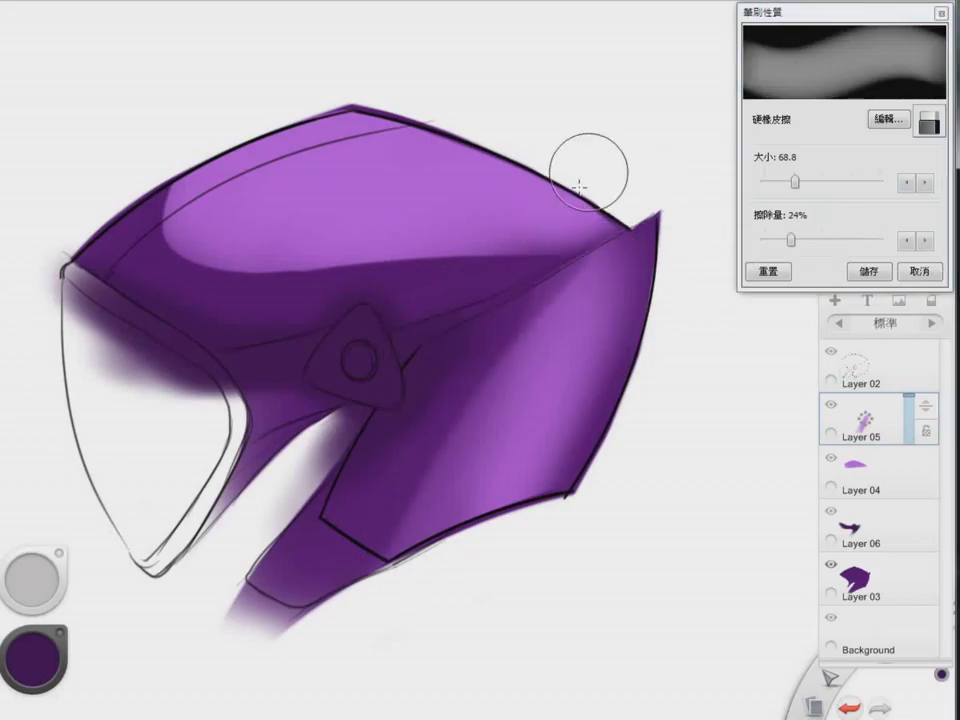
drag(791, 240, 765, 240)
drag(611, 207, 403, 510)
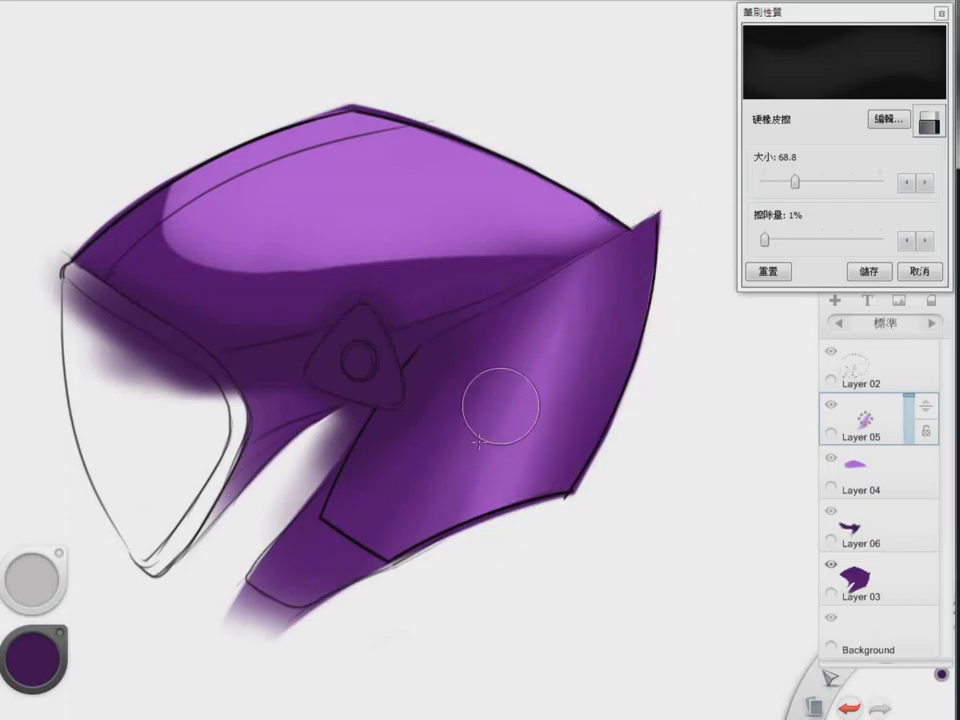
- Fade the rear end of the Layer 04 crown highlight with the eraser at 1% strength, undoing the first attempt
click(848, 468)
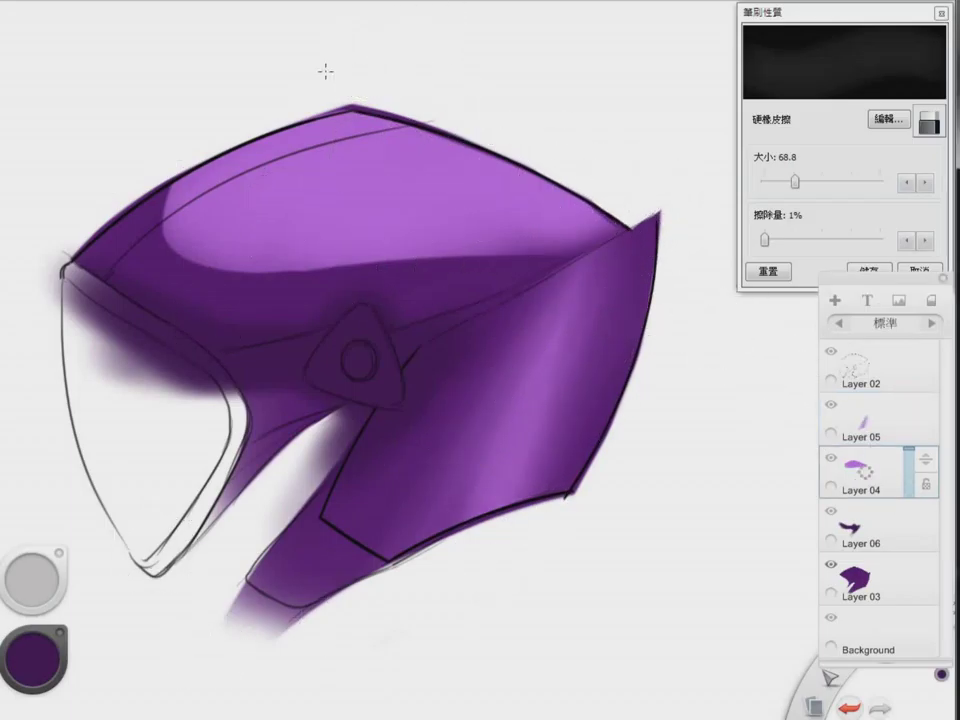
key(ctrl+z)
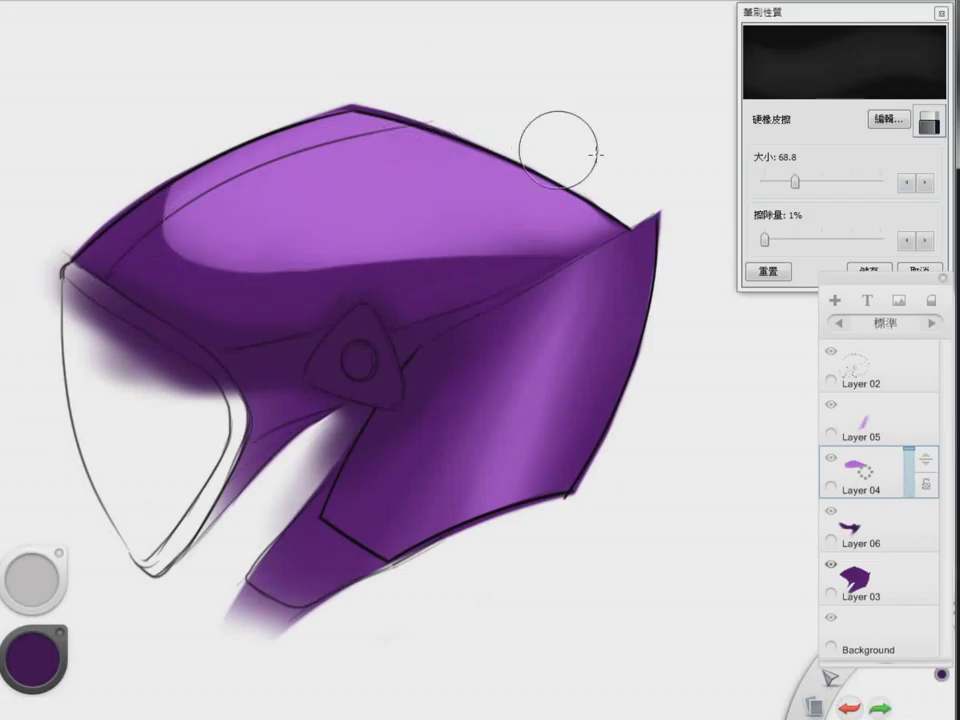
drag(529, 148, 576, 204)
- Erase Layer 06's shadow overspray from the visor and side gap at 100% strength, using eraser sizes 68.8 and 17.8
click(856, 578)
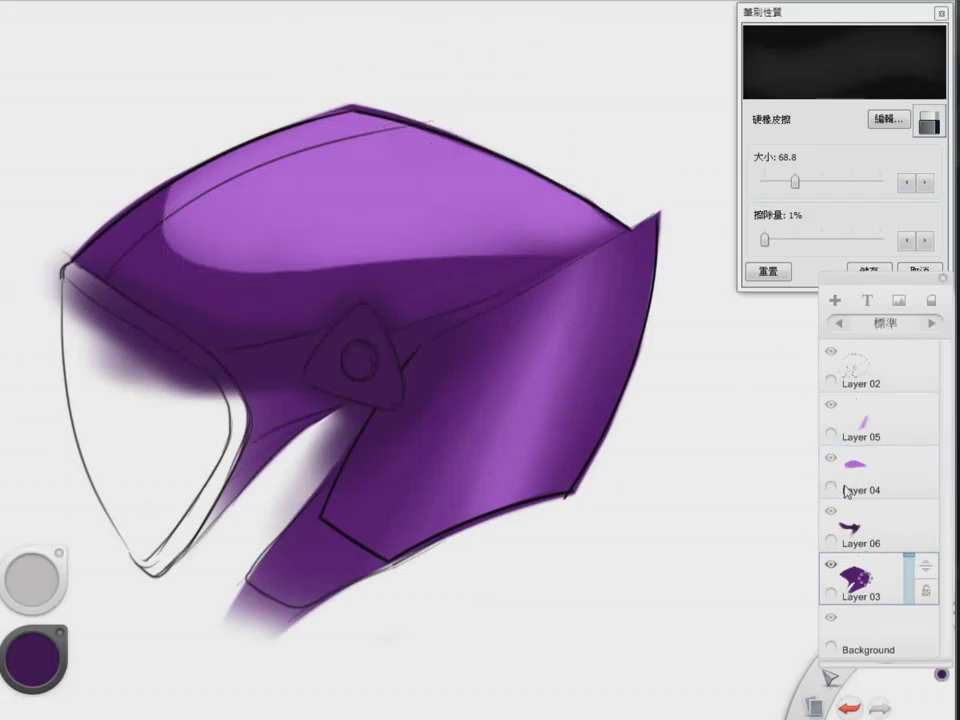
drag(765, 240, 880, 240)
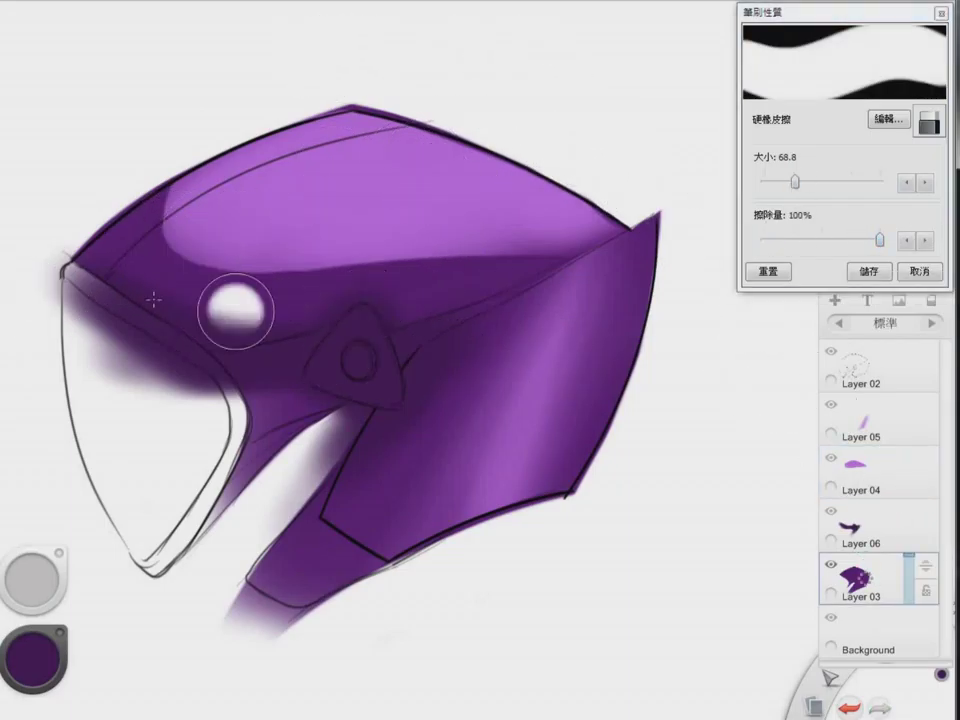
click(888, 512)
mouse_move(124, 268)
mouse_down()
mouse_move(171, 407)
mouse_move(81, 313)
mouse_move(176, 383)
mouse_move(186, 402)
mouse_move(210, 407)
mouse_up()
drag(794, 181, 771, 182)
mouse_move(355, 412)
mouse_down()
mouse_move(327, 428)
mouse_move(288, 507)
mouse_up()
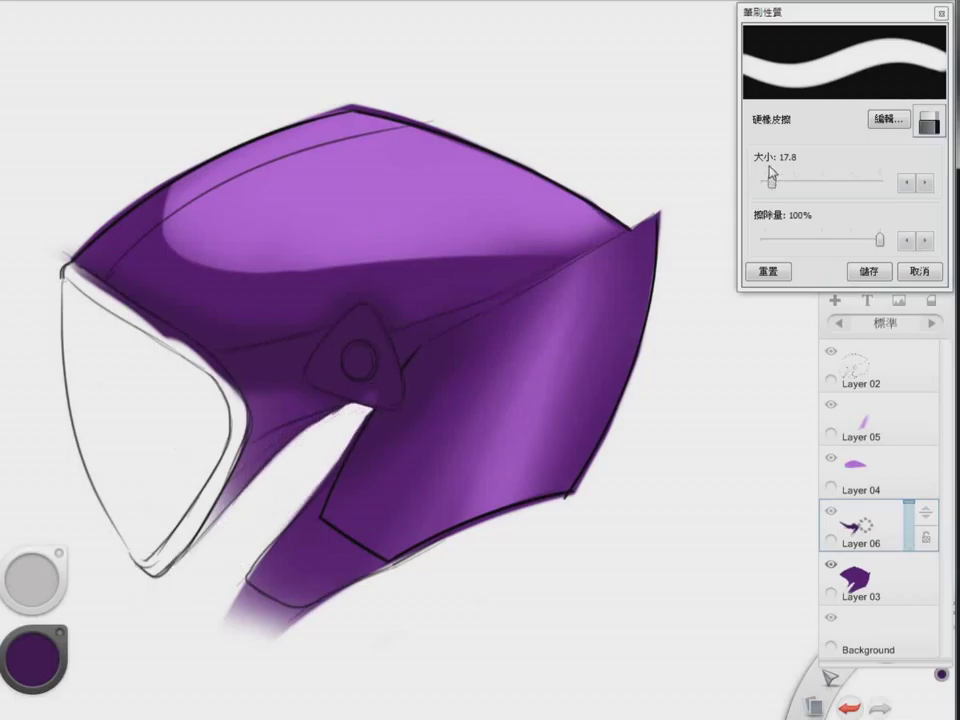
- Soften the Layer 06 shadow around the triangular hinge with the eraser at 20% strength, reducing its size to 24.8
drag(821, 240, 788, 240)
drag(779, 184, 788, 182)
key(space)
drag(372, 262, 311, 276)
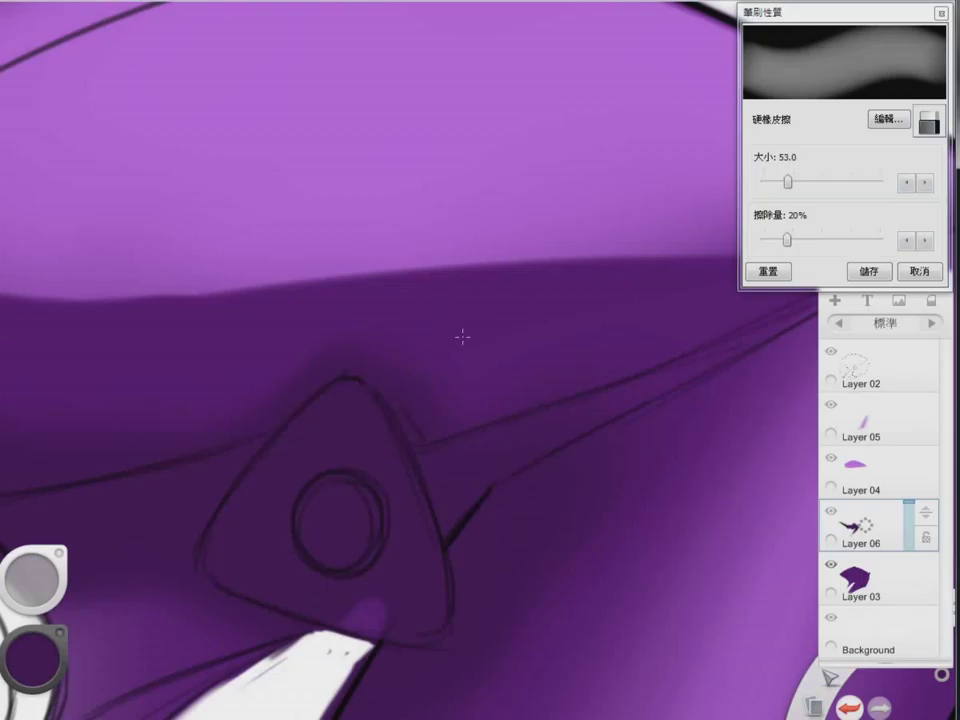
drag(789, 183, 752, 188)
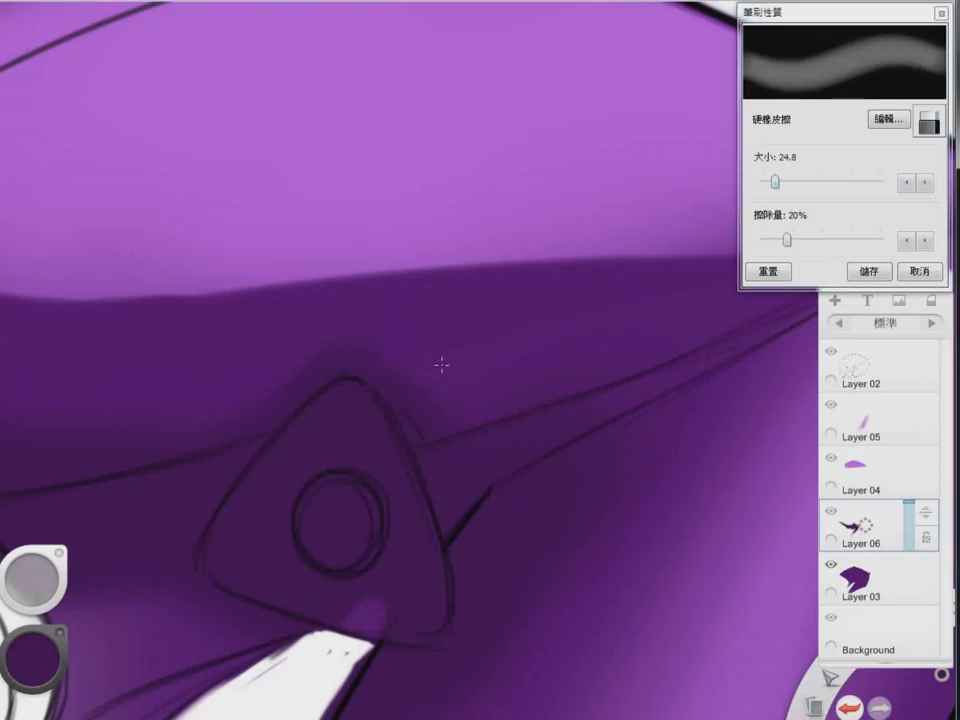
key(space)
mouse_move(288, 352)
mouse_down()
mouse_move(218, 400)
mouse_move(201, 438)
mouse_up()
drag(201, 480, 313, 317)
key(space)
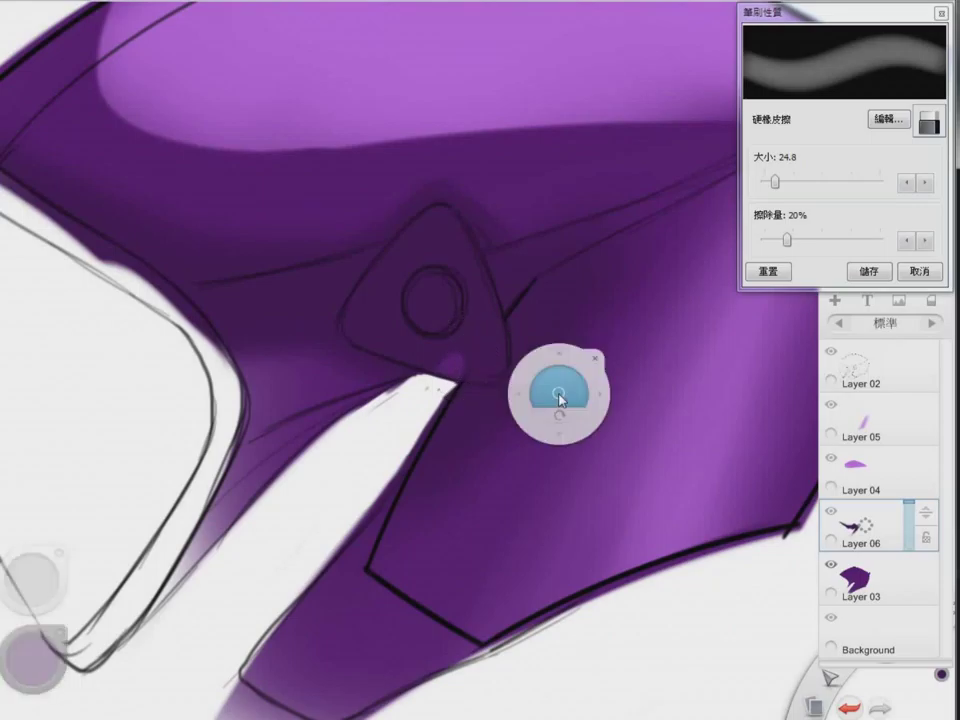
drag(561, 401, 514, 424)
mouse_move(457, 523)
mouse_down()
mouse_move(373, 568)
mouse_move(311, 574)
mouse_move(396, 549)
mouse_move(450, 488)
mouse_up()
- Trim the front edge of the Layer 04 crown highlight with the size 24.8 eraser at 100% strength
click(831, 458)
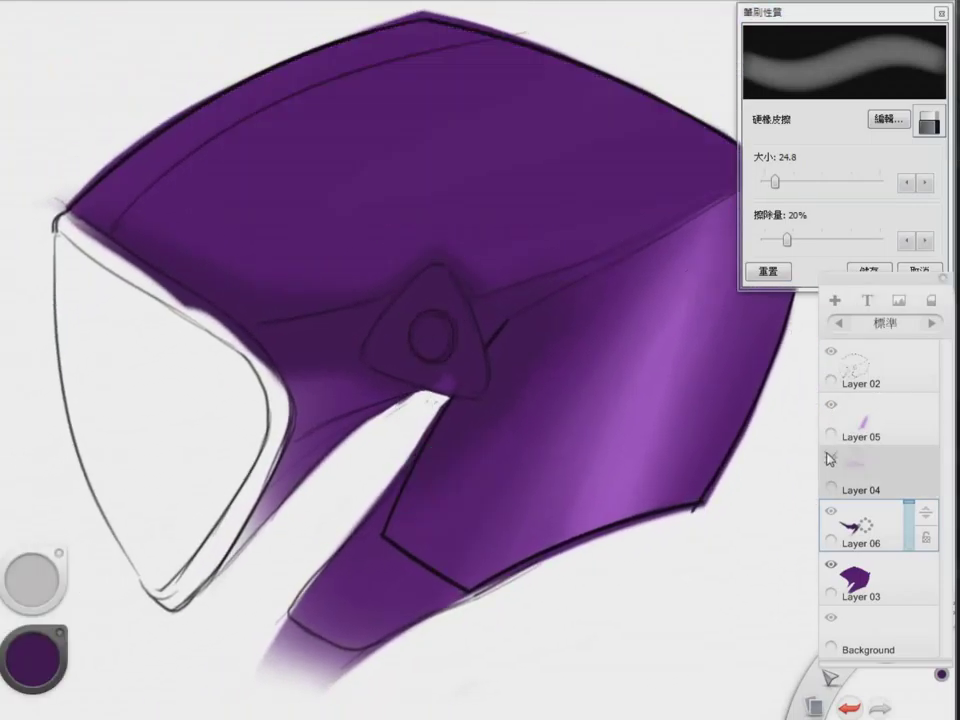
click(831, 458)
click(866, 472)
drag(787, 240, 886, 242)
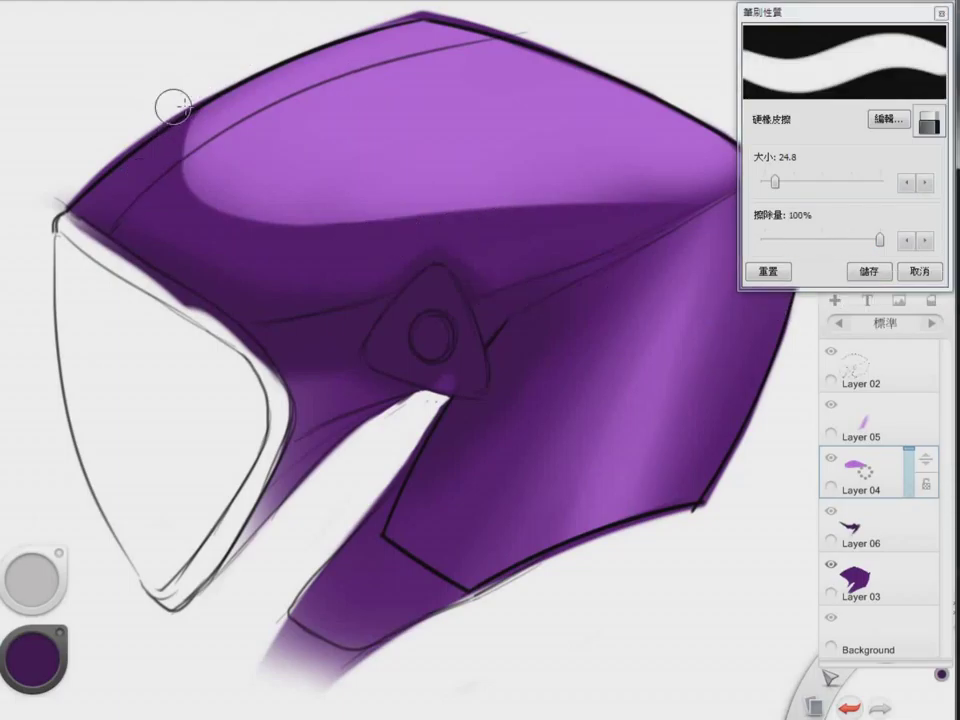
drag(170, 184, 154, 197)
drag(130, 344, 139, 382)
- Airbrush light purple highlights on a new layer at 100% flow, over the hinge's tip at size 72.7 and behind the hinge at 31.0
drag(869, 421, 868, 372)
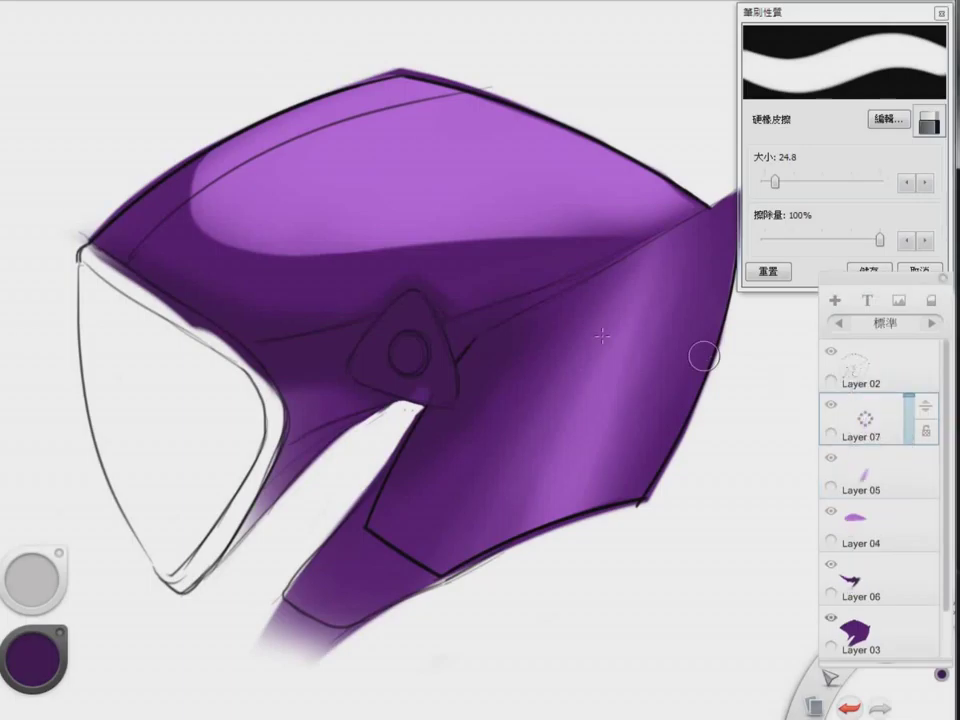
alt+click(429, 161)
key(b)
drag(836, 240, 902, 240)
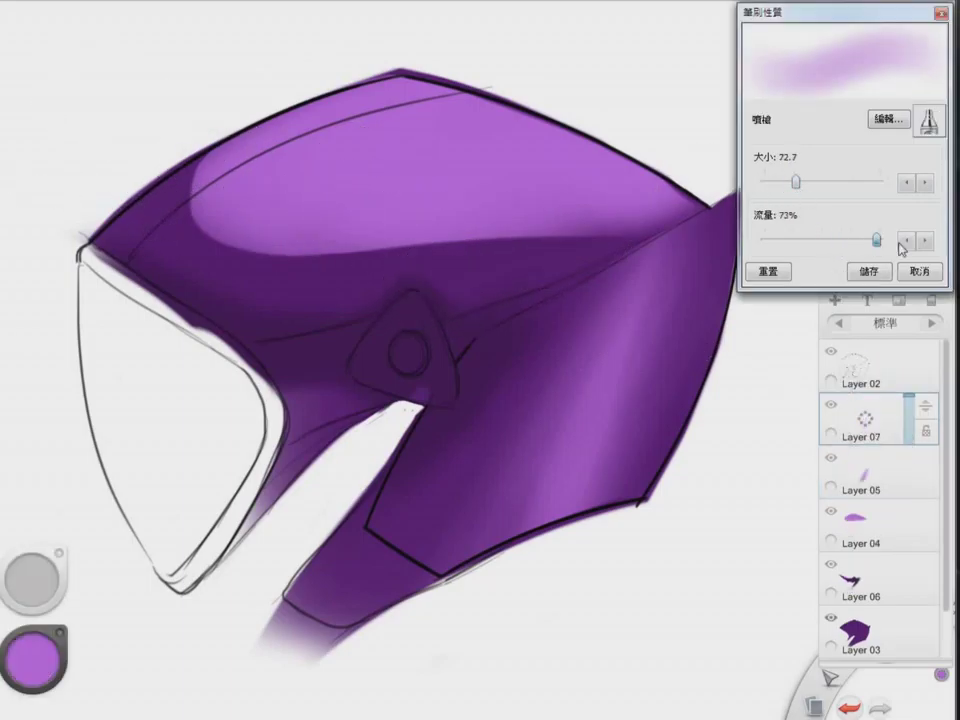
click(396, 290)
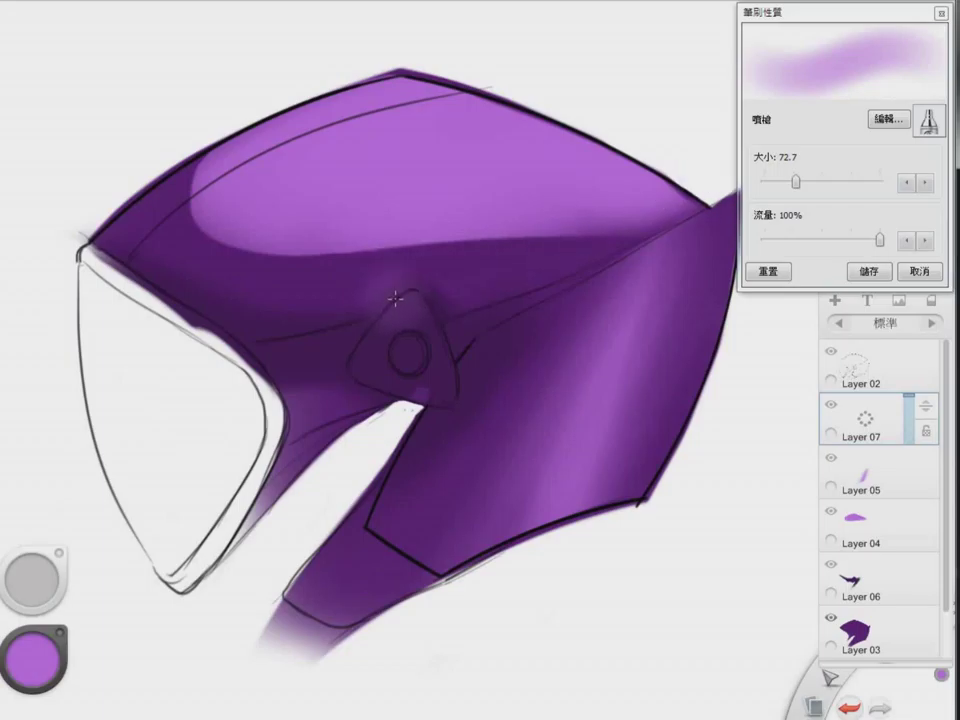
mouse_move(415, 288)
mouse_down()
mouse_move(435, 313)
mouse_move(405, 293)
mouse_up()
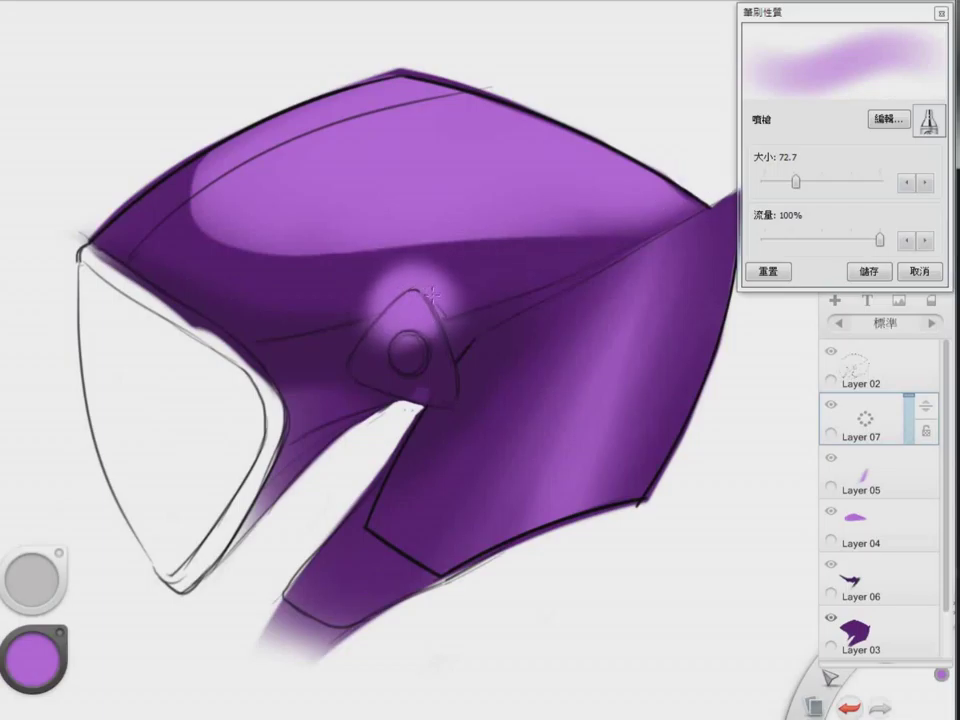
drag(796, 182, 777, 183)
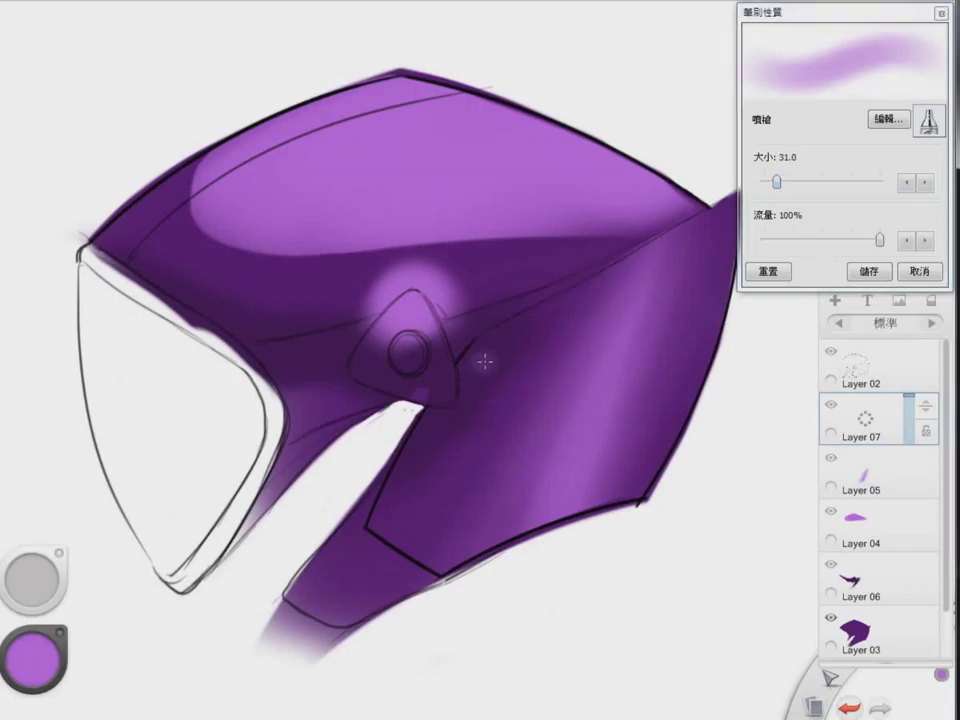
drag(484, 356, 477, 405)
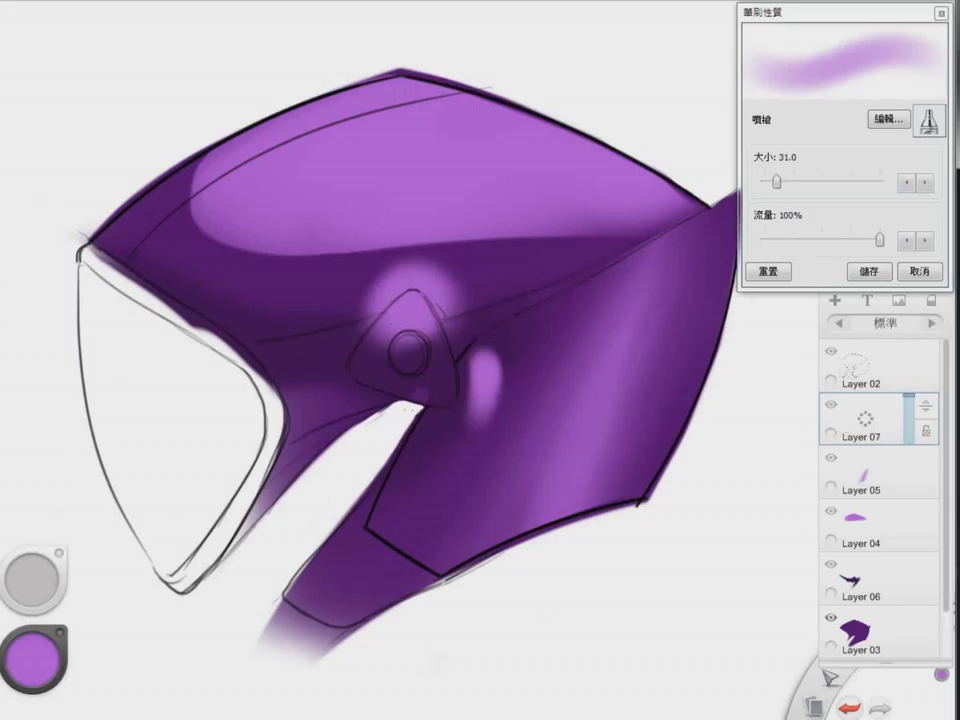
- Erase the light purple inside the triangular hinge on Layer 07, trimming along its outline with eraser size 10.8
key(e)
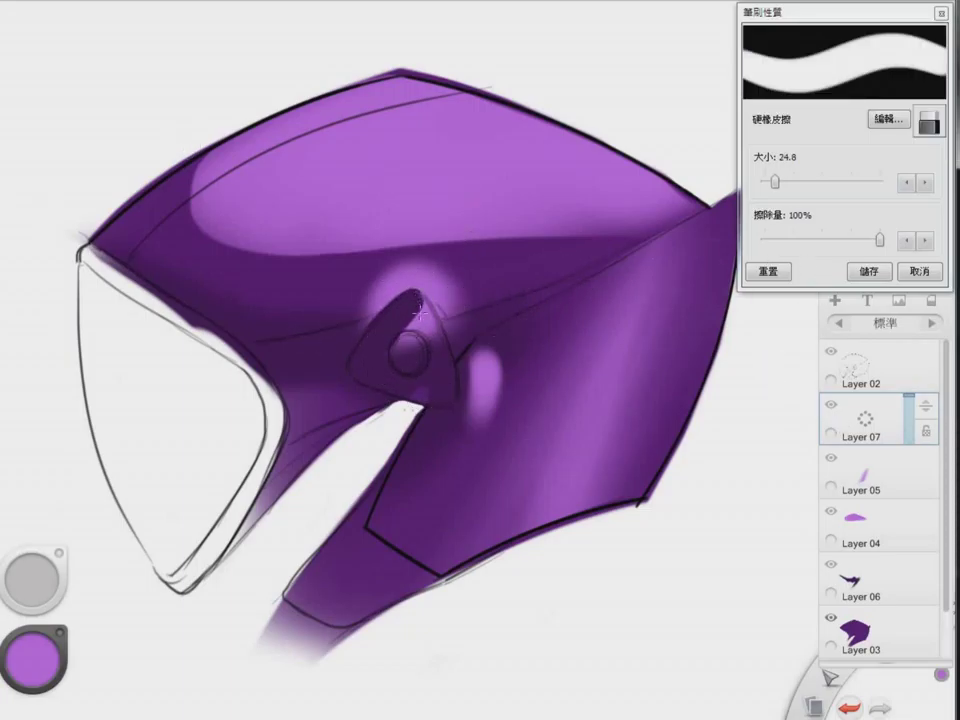
drag(414, 300, 424, 324)
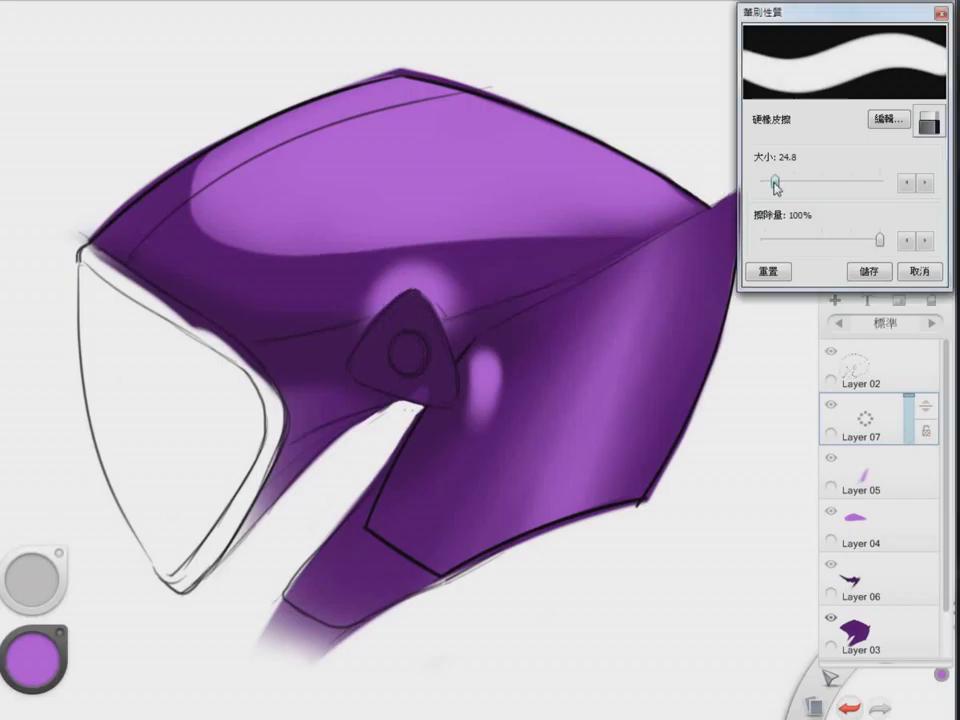
drag(776, 184, 769, 184)
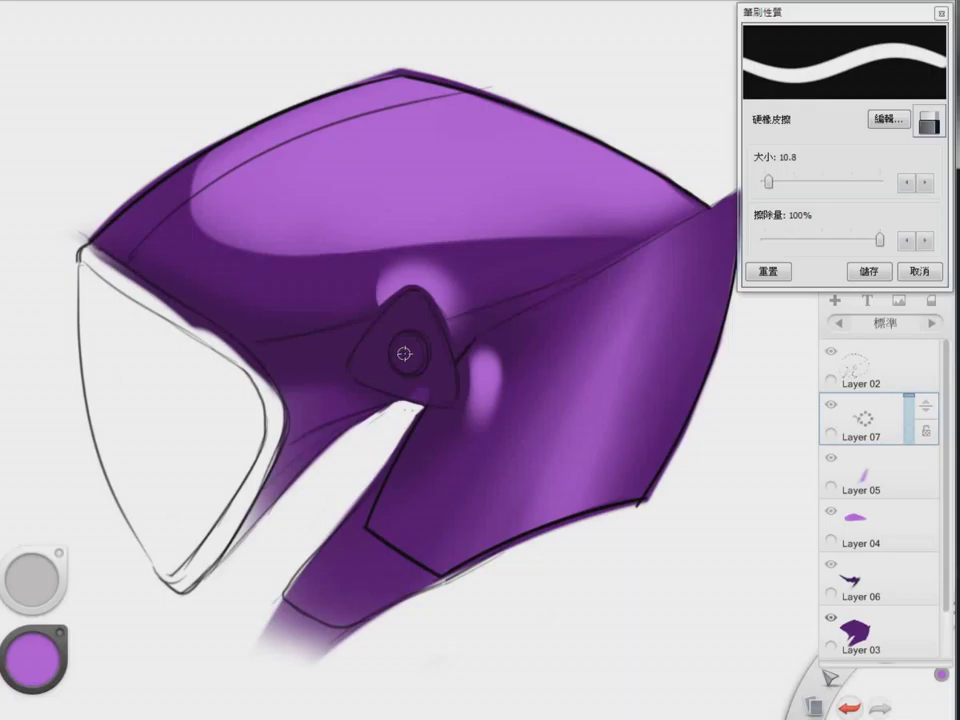
- Set the eraser to size 35.4 and 12% strength and fade the outer edge of the highlight above the hinge
drag(828, 238, 765, 240)
drag(768, 181, 779, 181)
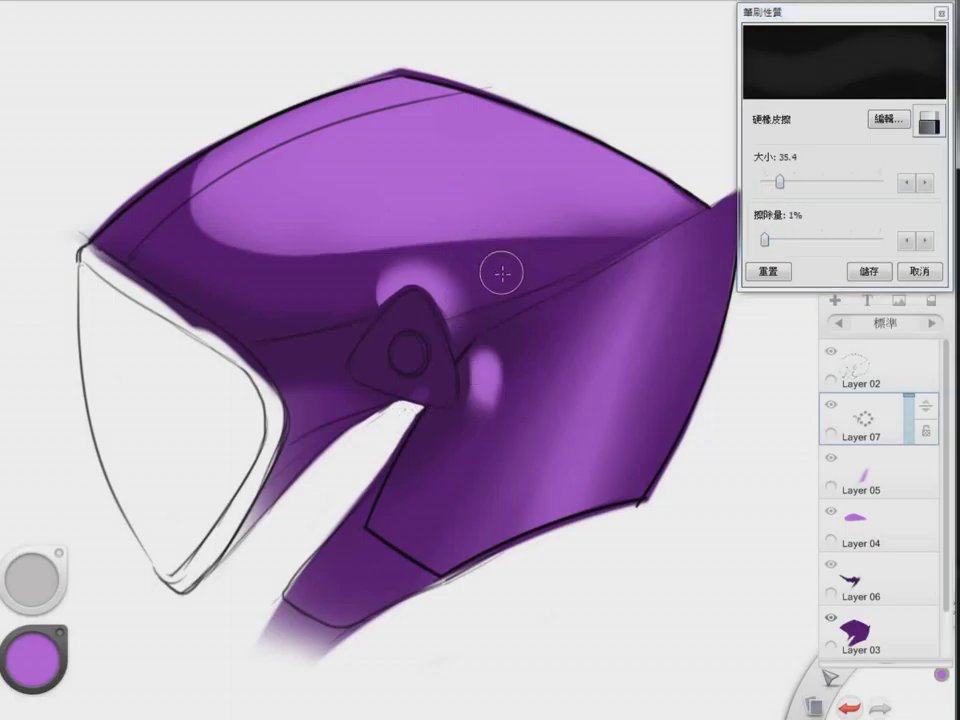
drag(766, 240, 777, 240)
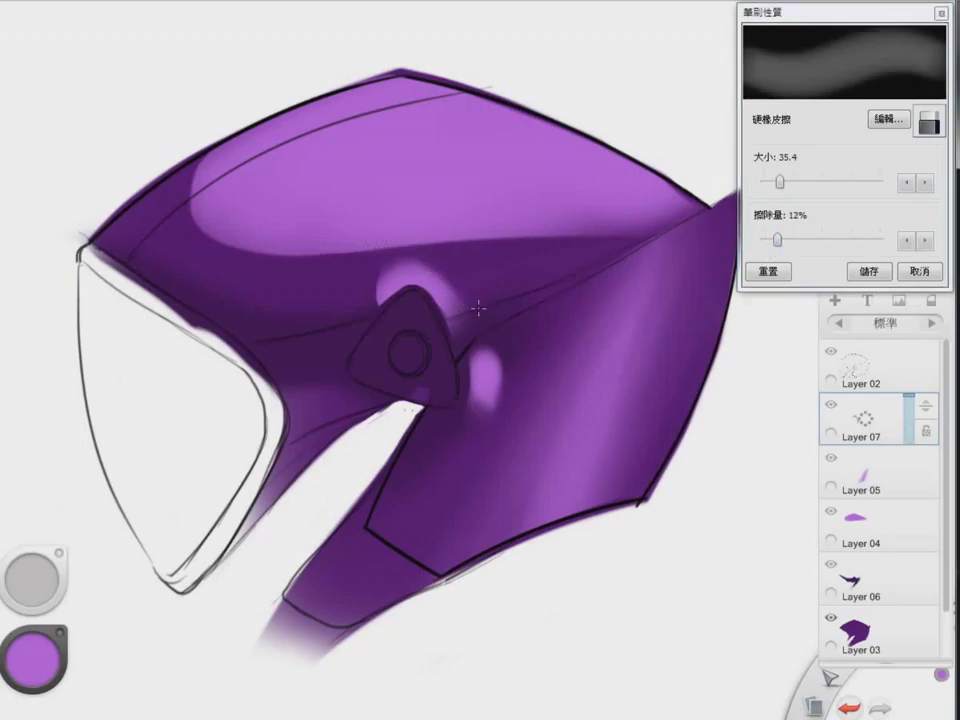
drag(377, 275, 438, 249)
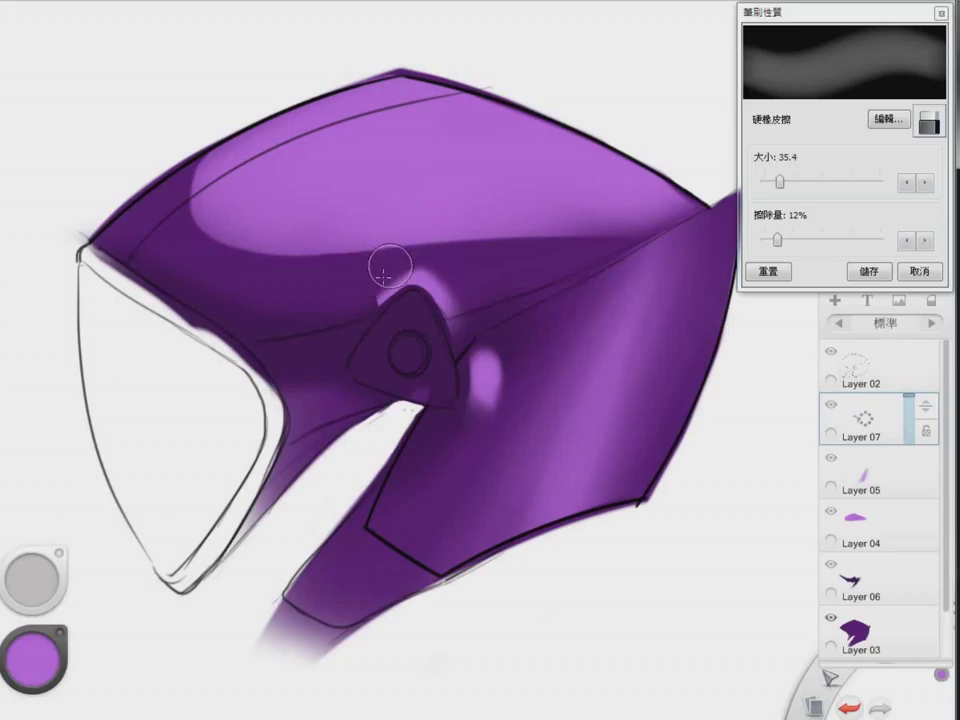
- Fade the rear edge of the highlight behind the hinge at 12% eraser strength and rework it with the light purple airbrush at size 31.0
mouse_move(491, 345)
mouse_down()
mouse_move(492, 377)
mouse_move(504, 373)
mouse_move(493, 396)
mouse_up()
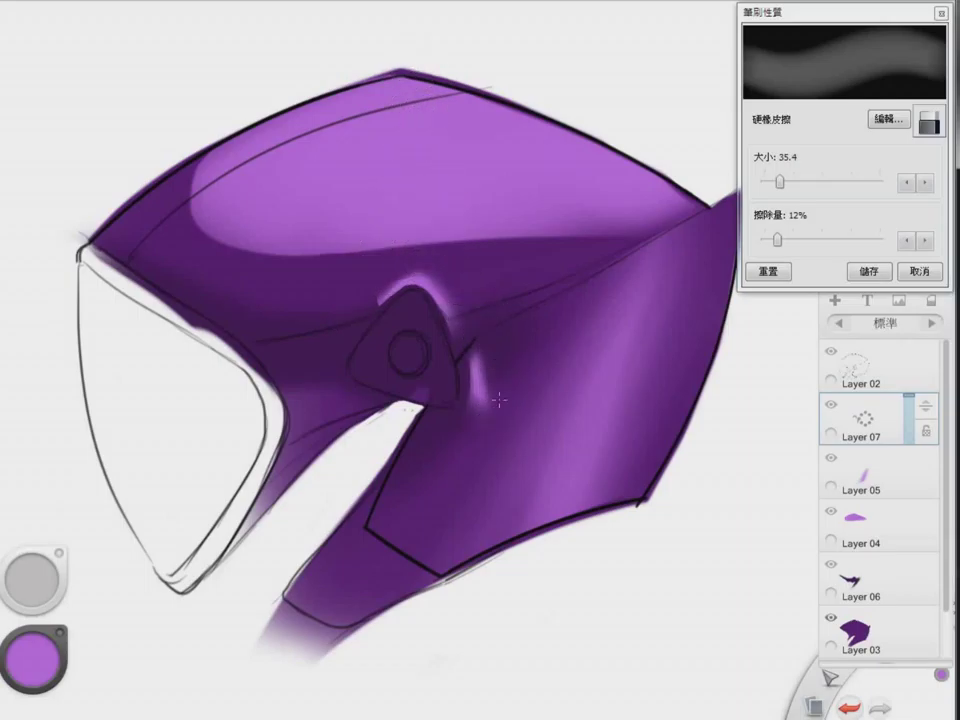
key(b)
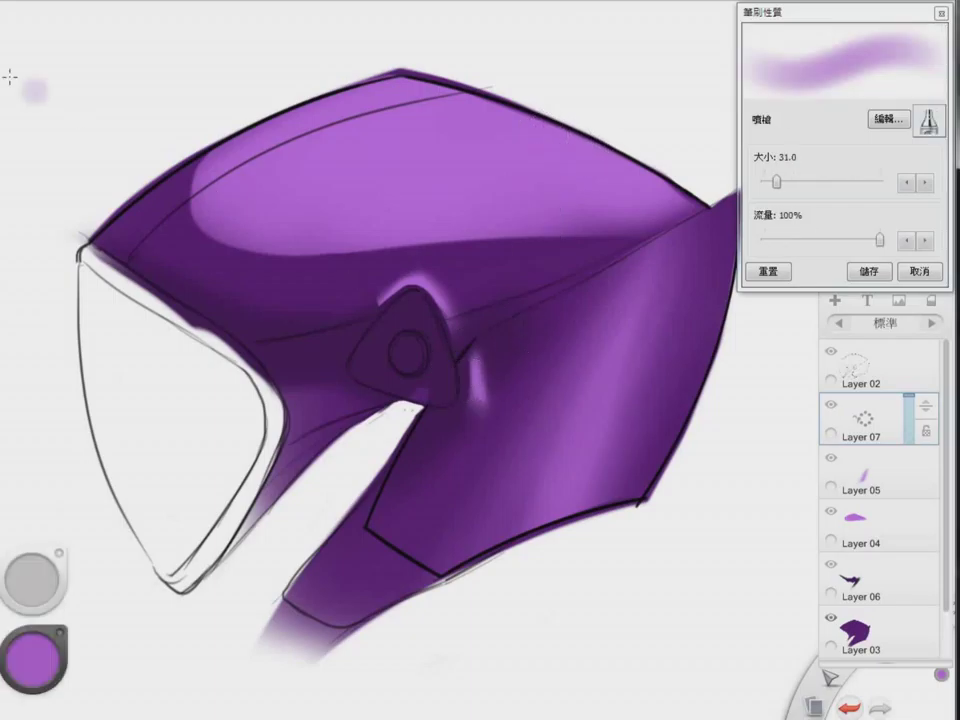
drag(478, 370, 478, 404)
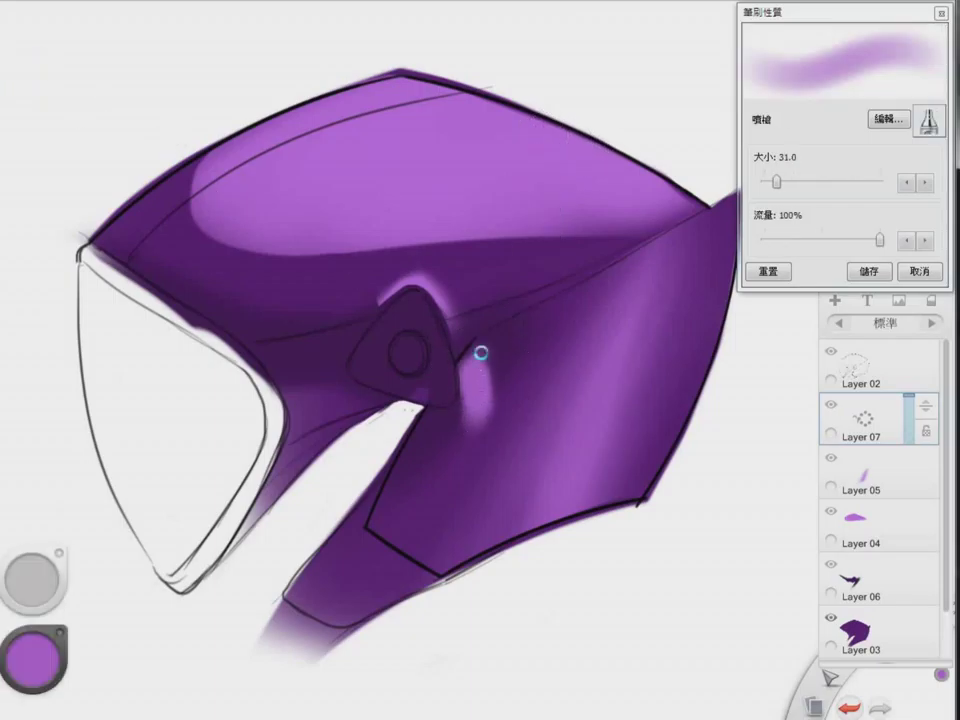
key(ctrl+z)
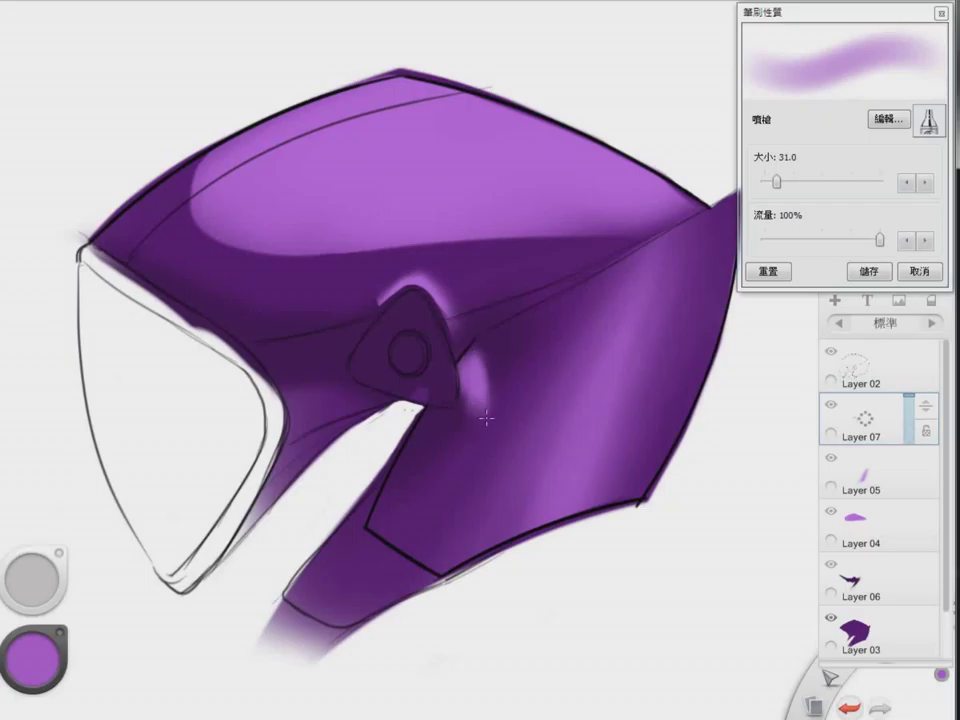
- Set the size 35.4 eraser to 100% strength and trim the front edge of the highlight behind the hinge
key(e)
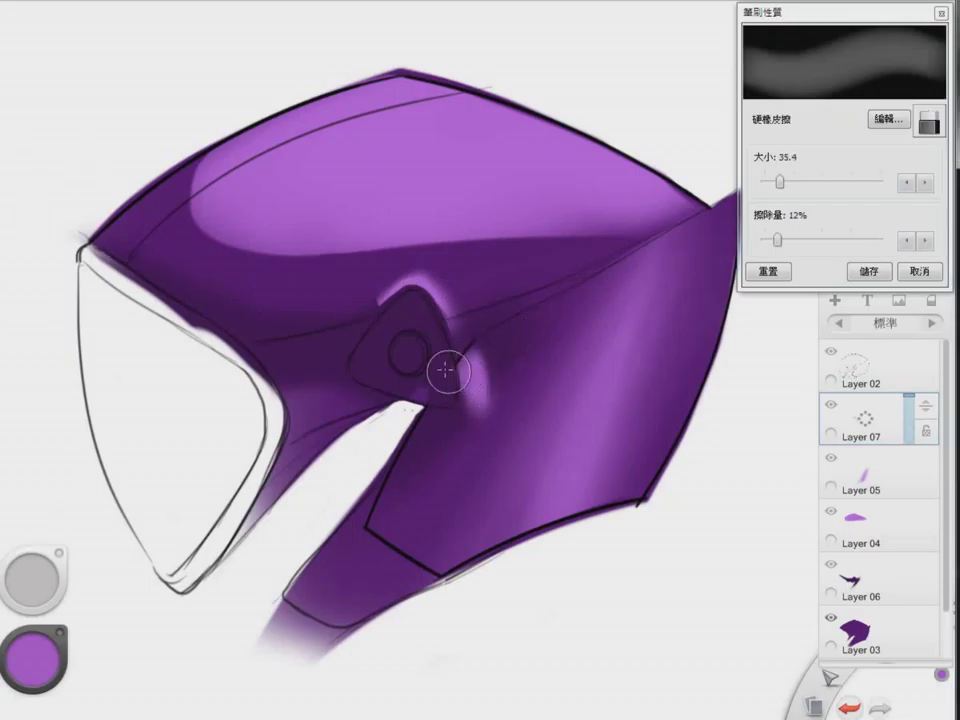
drag(777, 239, 882, 239)
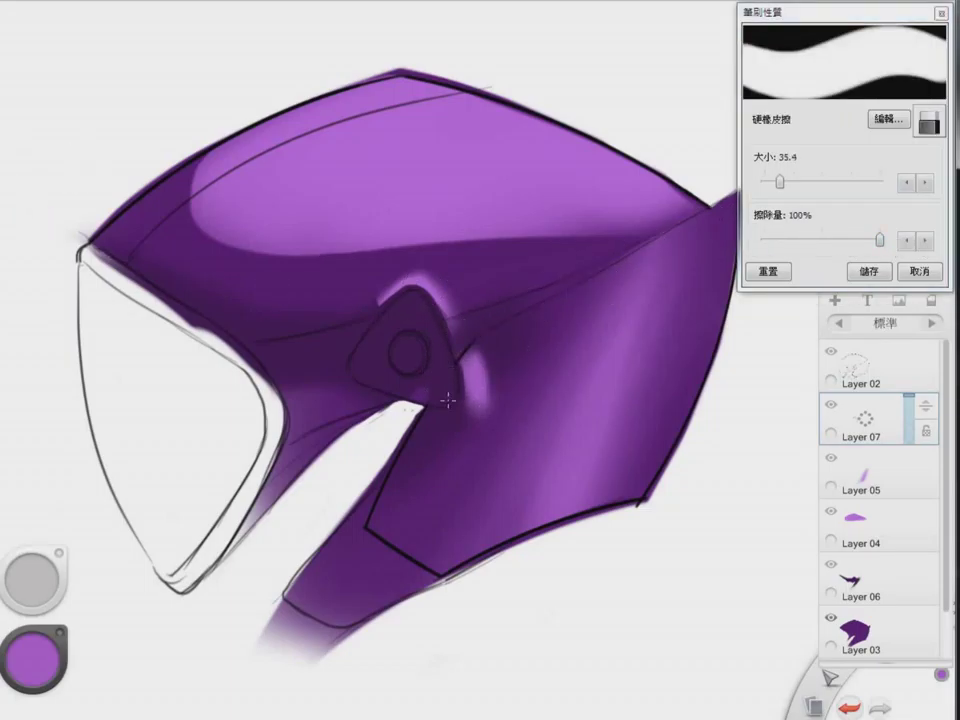